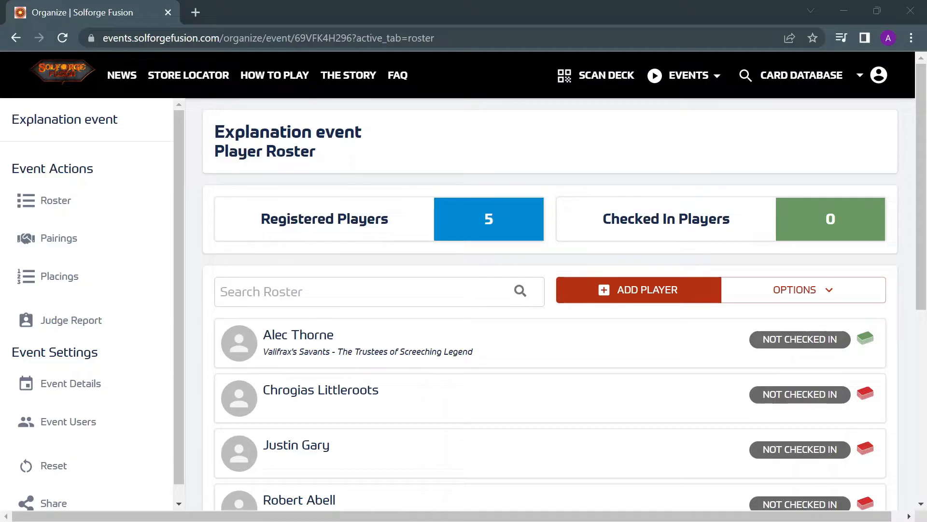
- Copy the event's share link and close the sharing dialog
scroll(425, 196, down, 4)
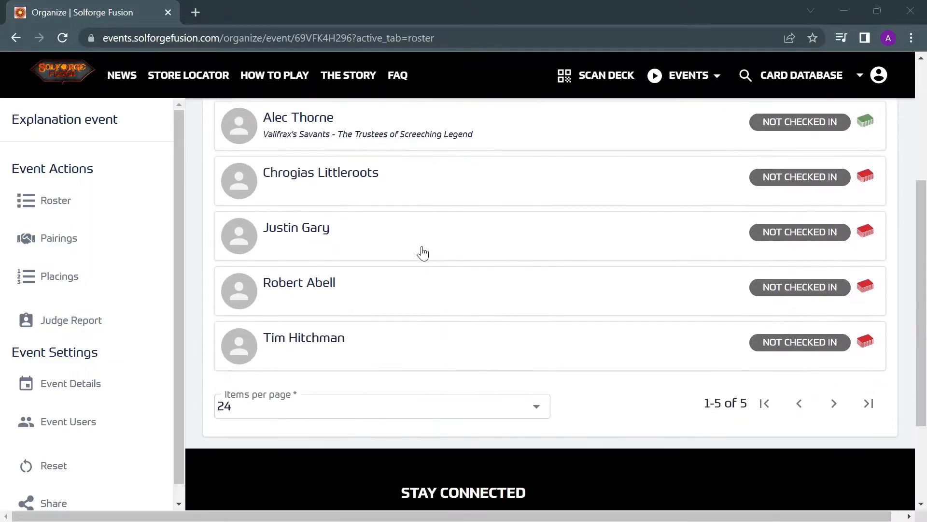
scroll(422, 253, up, 5)
scroll(72, 425, down, 1)
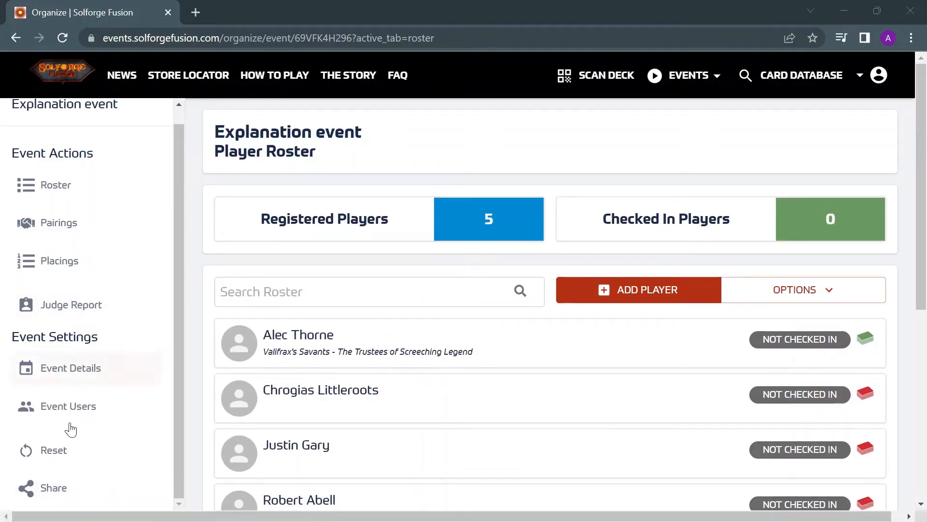
click(53, 501)
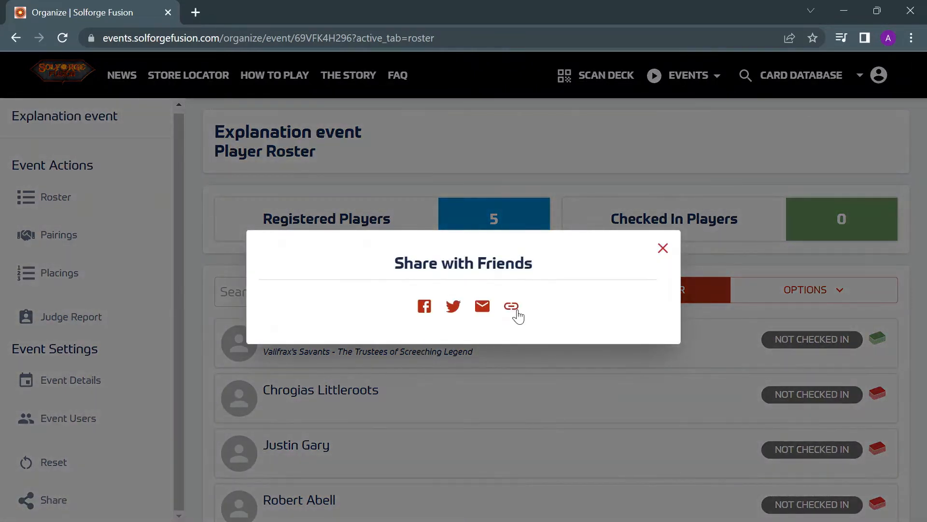
click(513, 308)
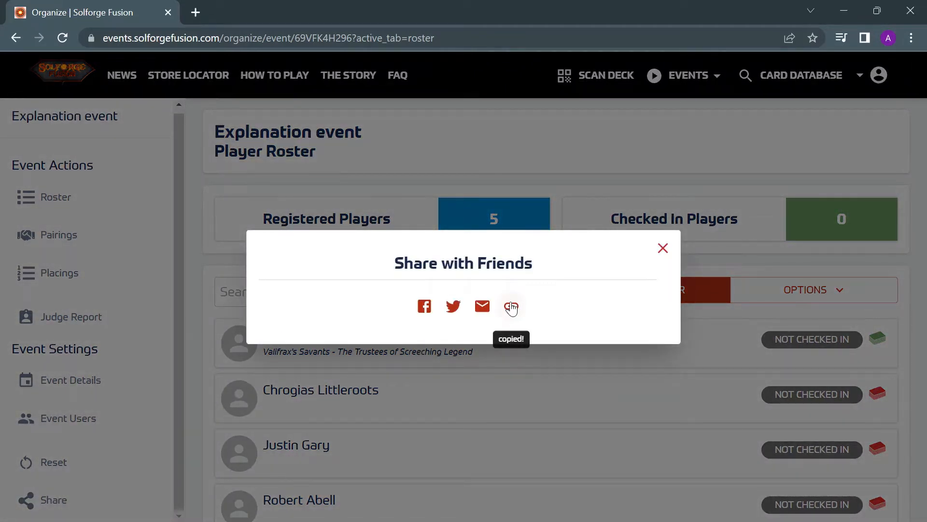
click(662, 248)
scroll(548, 245, down, 4)
scroll(540, 244, up, 2)
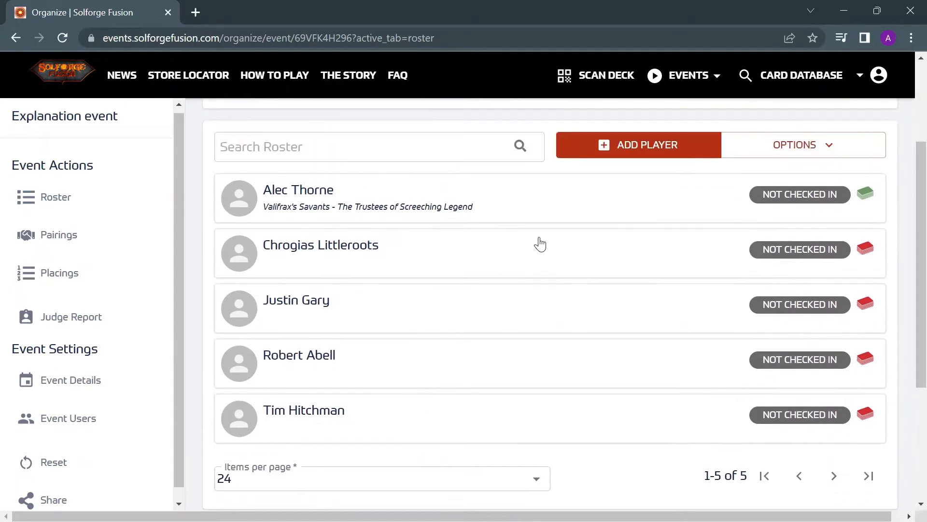
scroll(540, 237, up, 3)
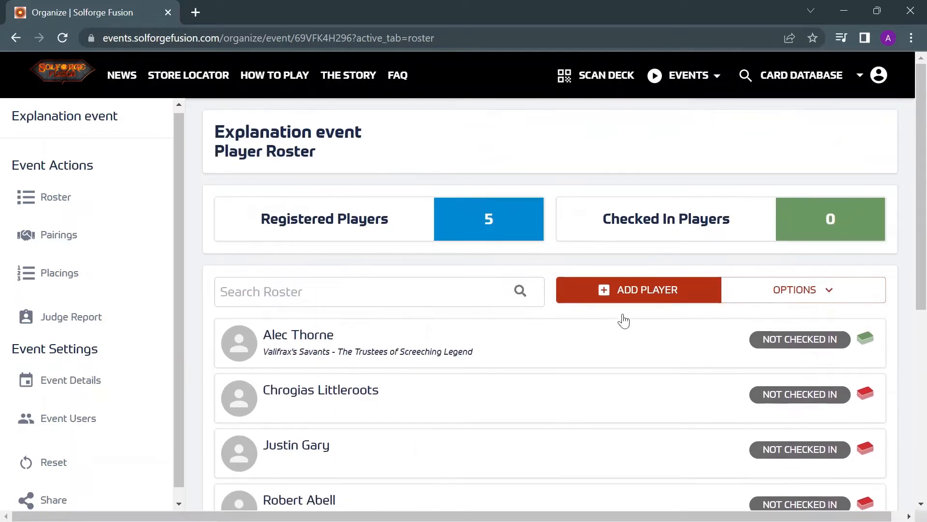
scroll(435, 357, down, 1)
scroll(435, 357, down, 1)
scroll(494, 305, up, 2)
- Open the fused deck registered by the first roster player, examine its card list and return to the roster
scroll(700, 256, down, 2)
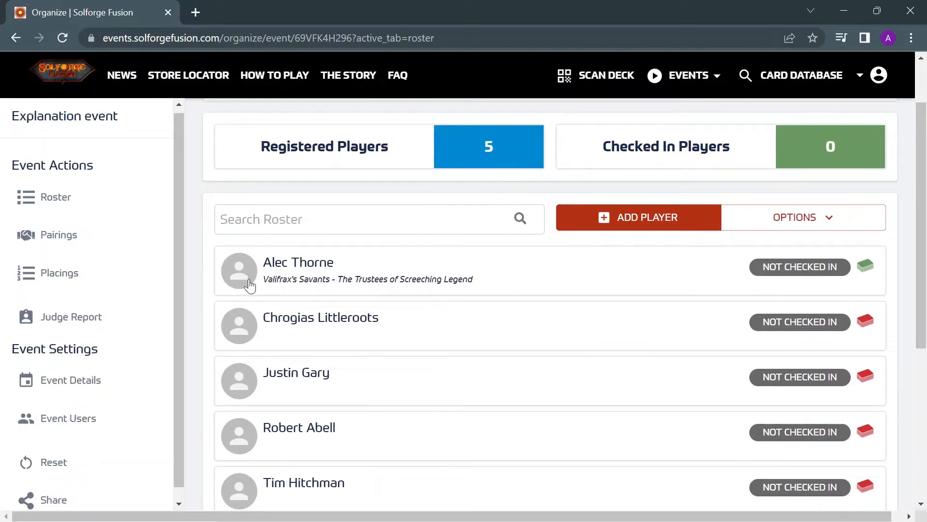
click(862, 274)
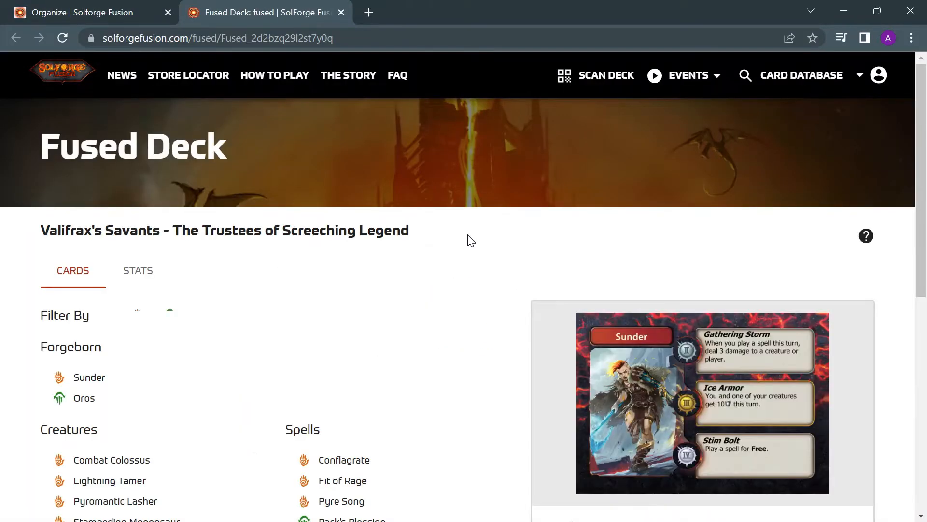
scroll(462, 240, down, 3)
scroll(454, 268, down, 6)
scroll(497, 275, up, 8)
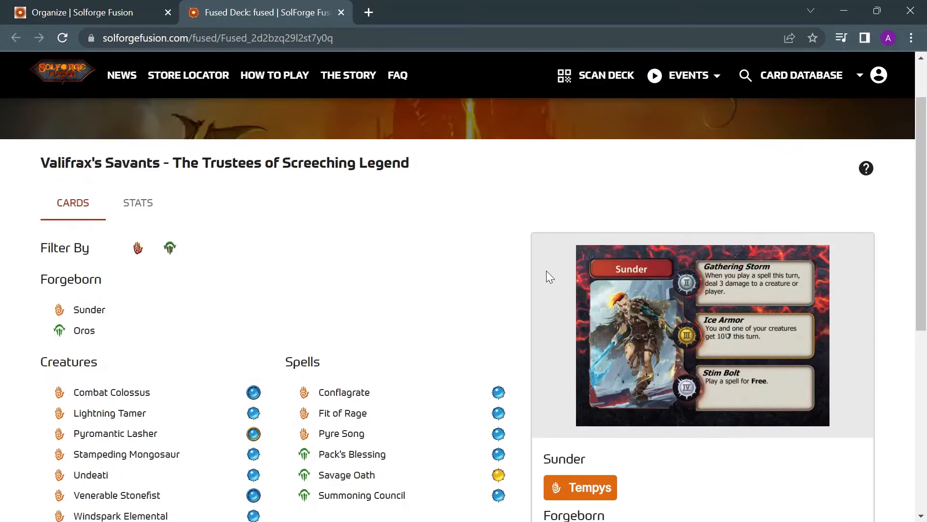
scroll(389, 307, down, 3)
scroll(382, 305, up, 4)
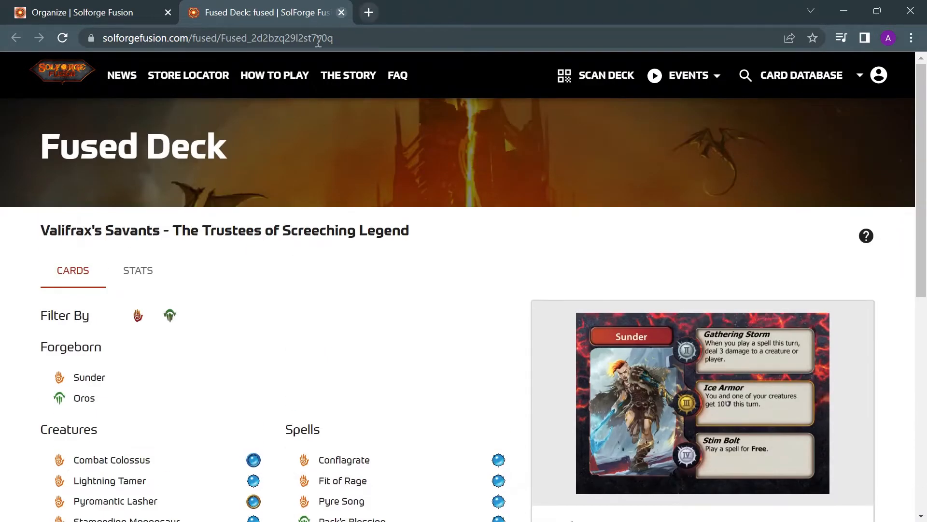
click(341, 13)
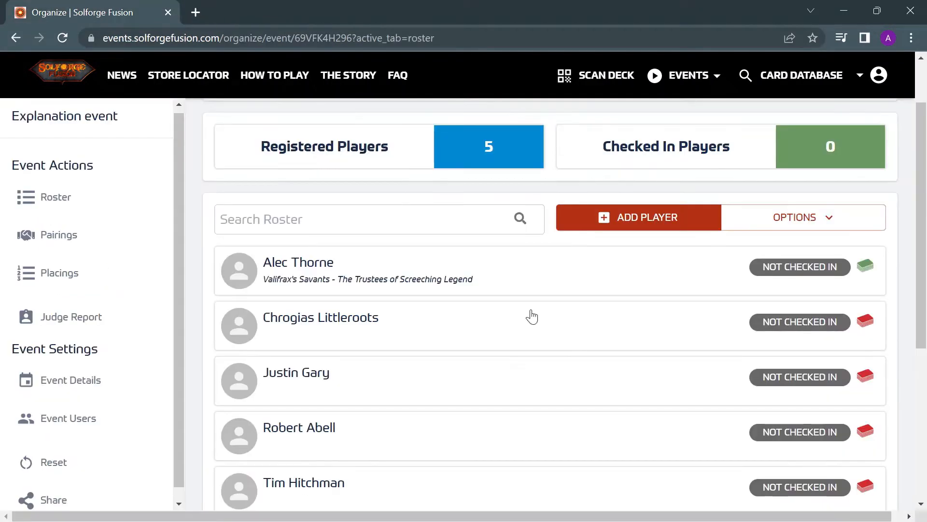
- Examine the second roster player's details and the additional player actions, such as Send Upload Email, then close them without changes
click(445, 336)
scroll(519, 361, down, 1)
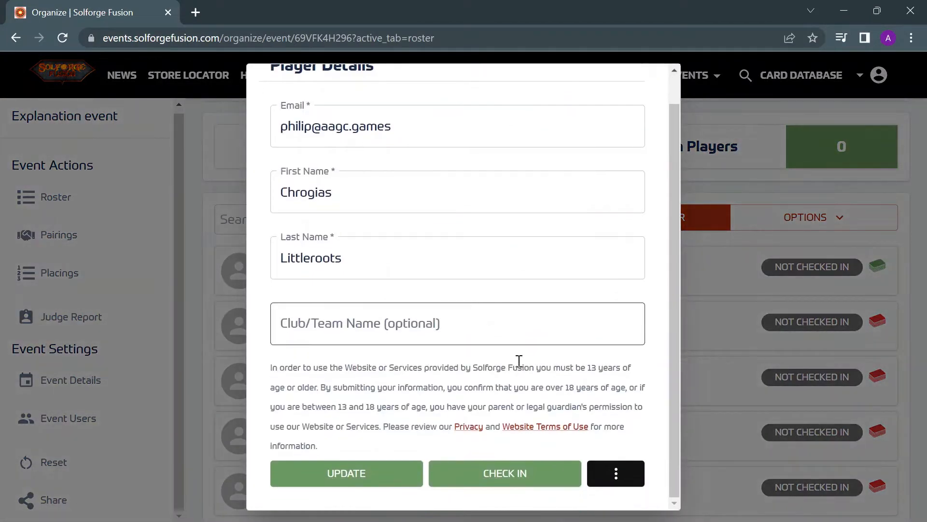
click(613, 475)
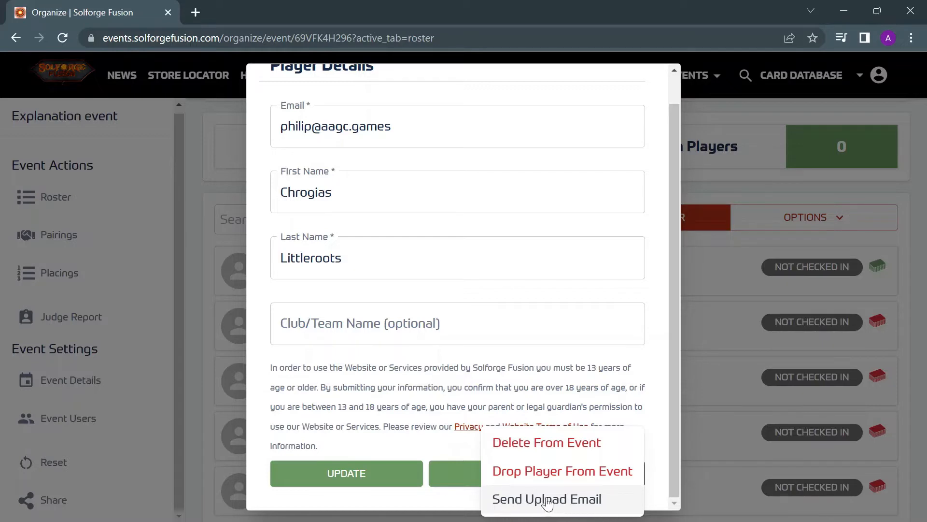
click(601, 338)
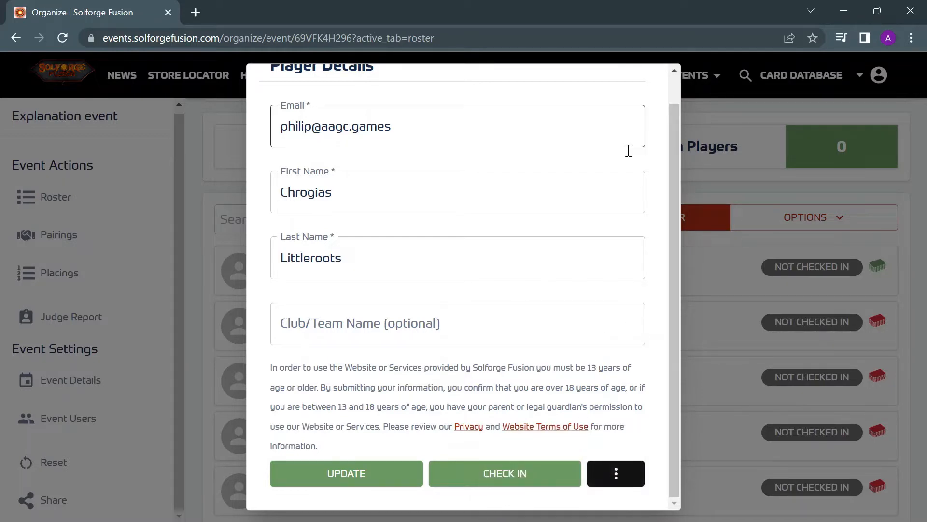
click(703, 328)
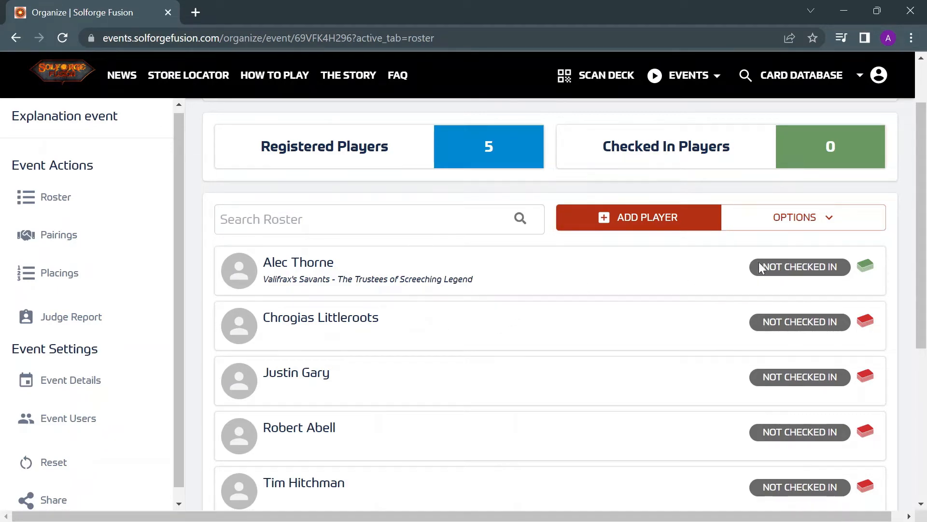
- Check in the second player on the roster from their player details and confirm it
scroll(507, 265, down, 2)
scroll(517, 337, up, 2)
scroll(406, 302, down, 2)
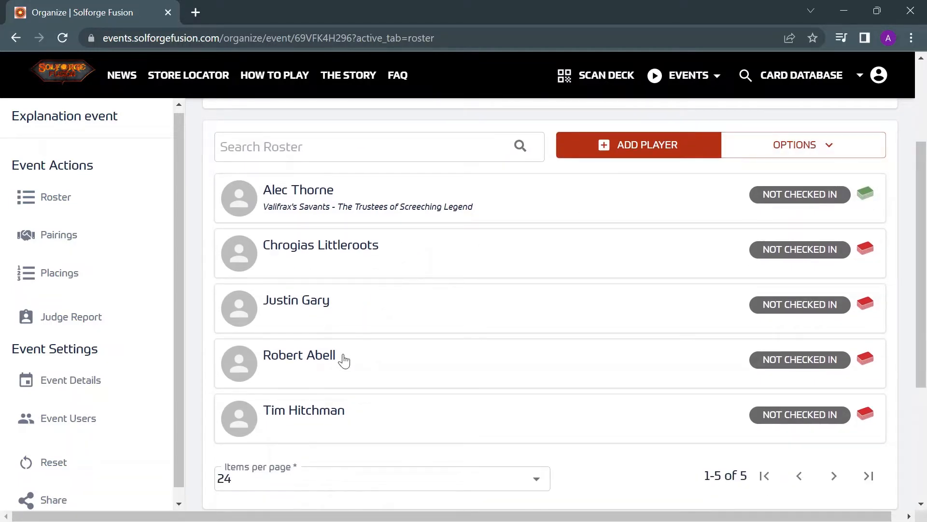
click(388, 253)
scroll(501, 338, down, 1)
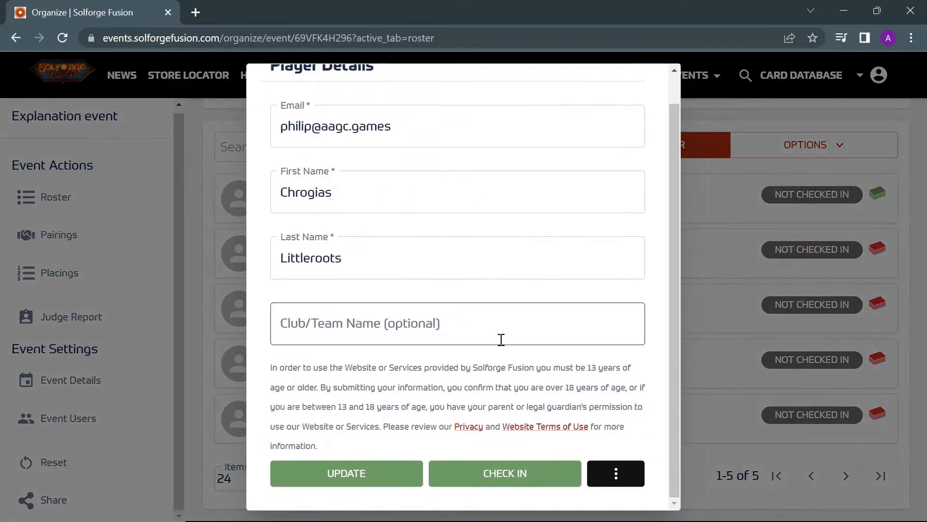
click(514, 471)
click(651, 333)
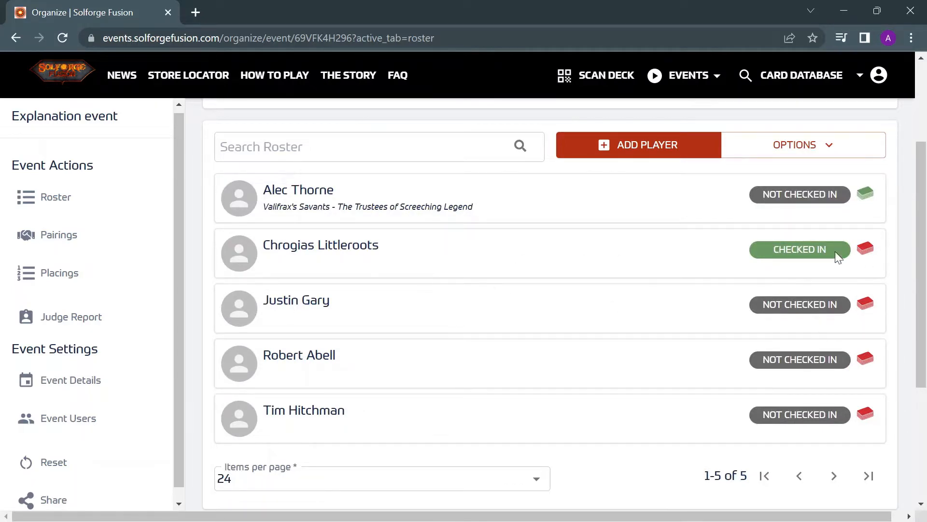
- Check in all non-dropped players on the roster at once and confirm it
click(821, 148)
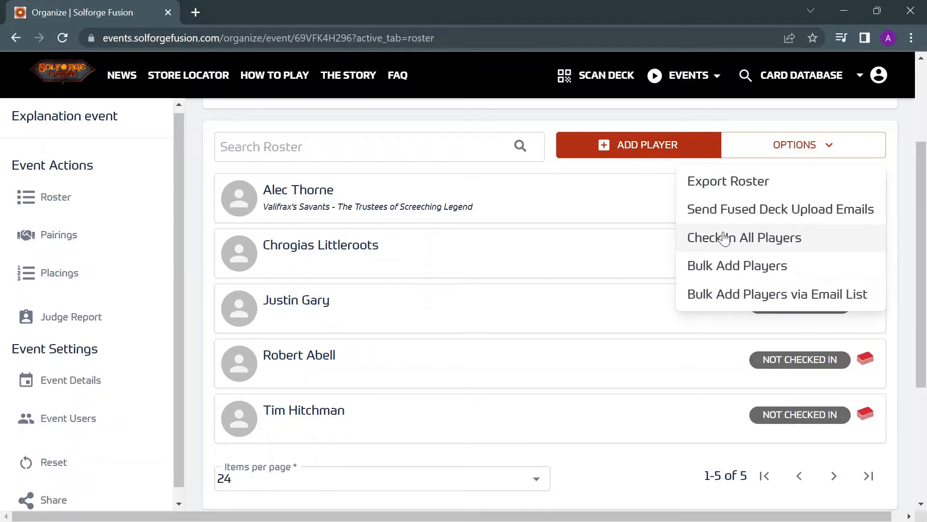
click(749, 240)
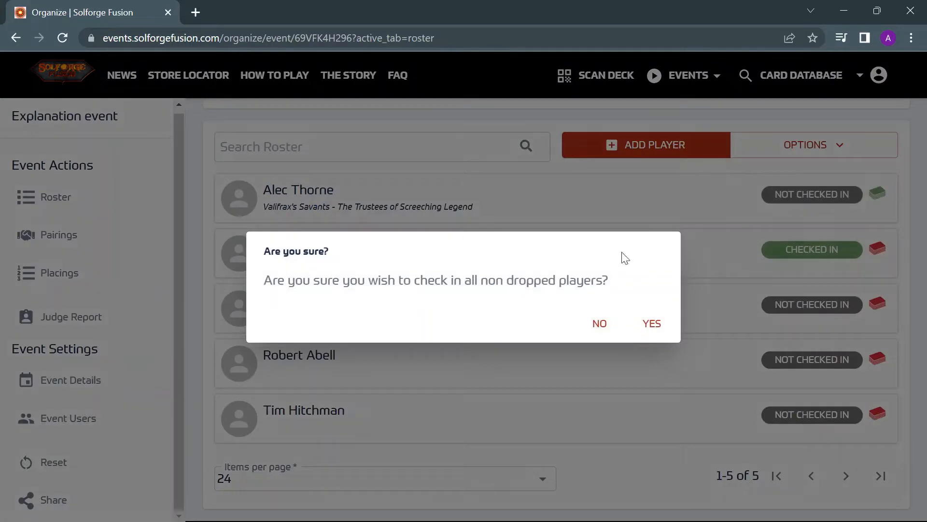
click(653, 323)
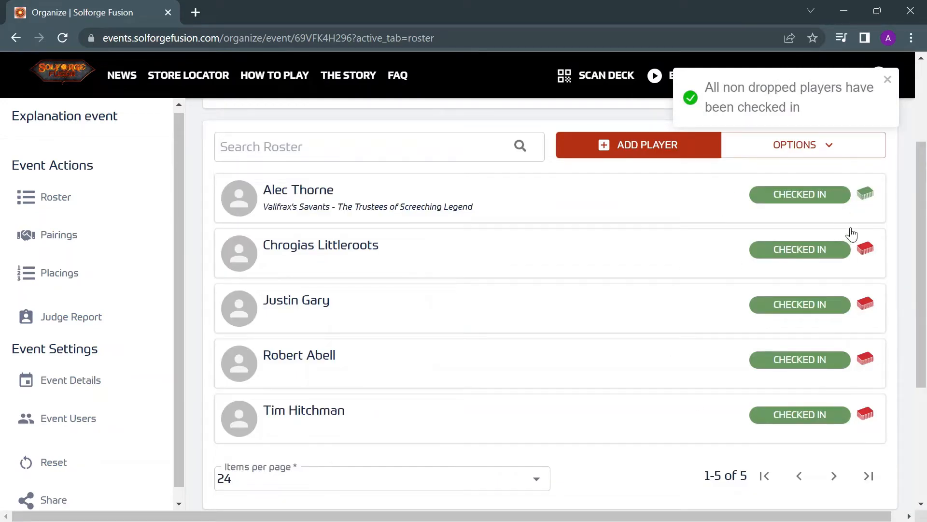
- Examine the comma-separated entry format in the Bulk Add Players form and close it without uploading anything
click(828, 215)
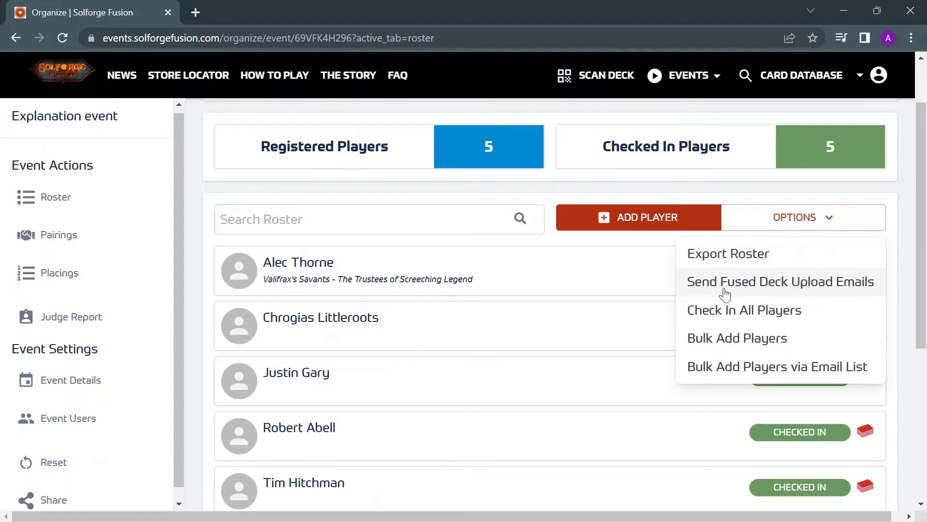
click(757, 335)
click(202, 194)
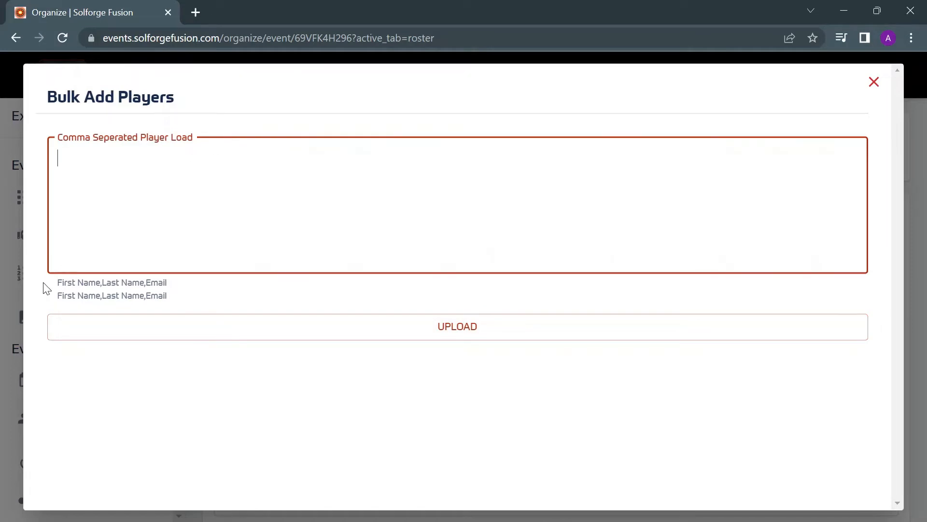
drag(182, 288, 56, 283)
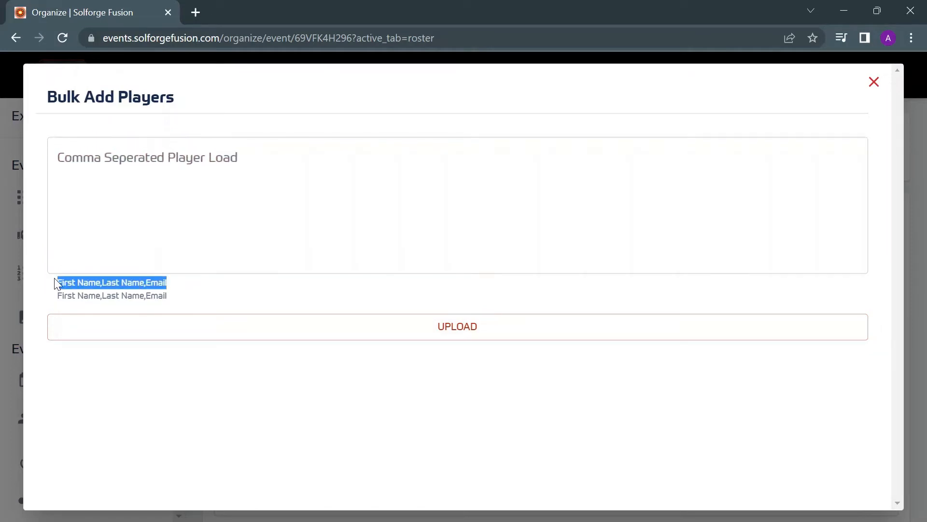
click(309, 215)
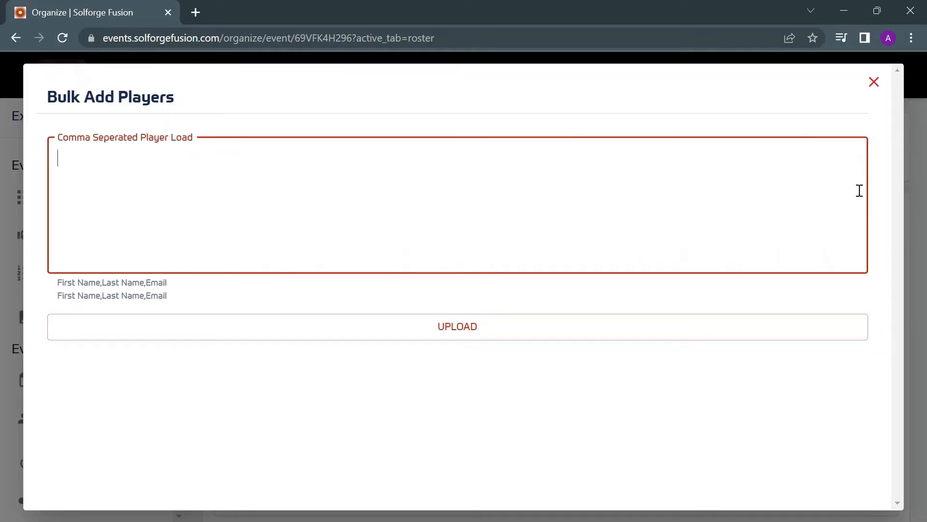
click(877, 90)
- Examine the entry format in the Bulk Add Players via Email List form and close it without uploading anything
click(776, 227)
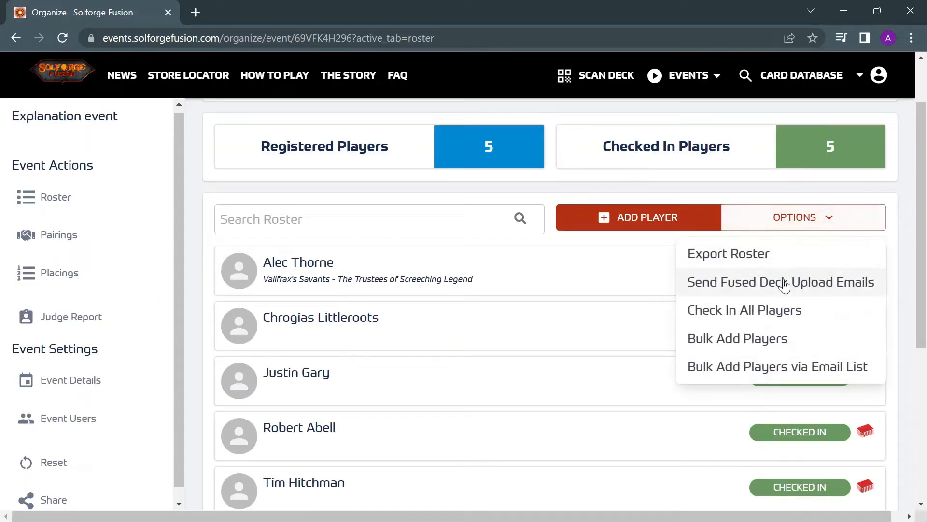
click(778, 368)
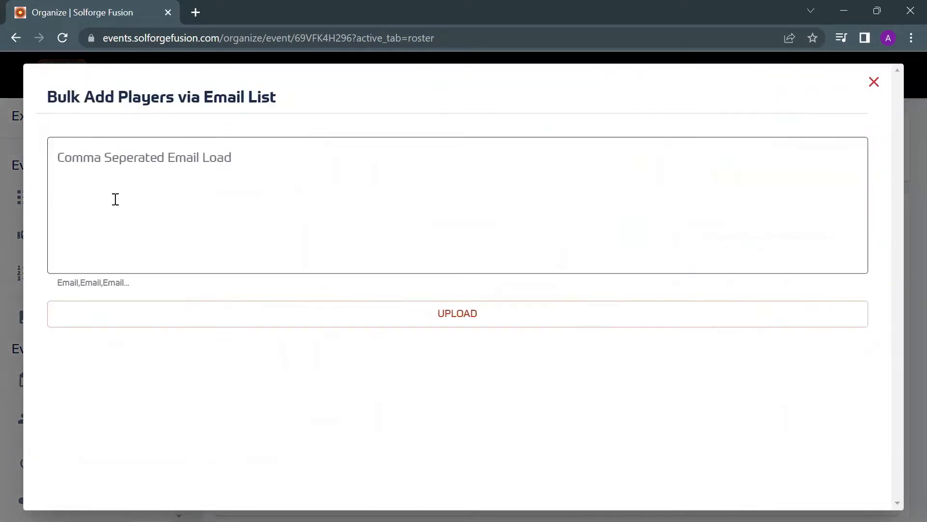
drag(61, 278, 155, 284)
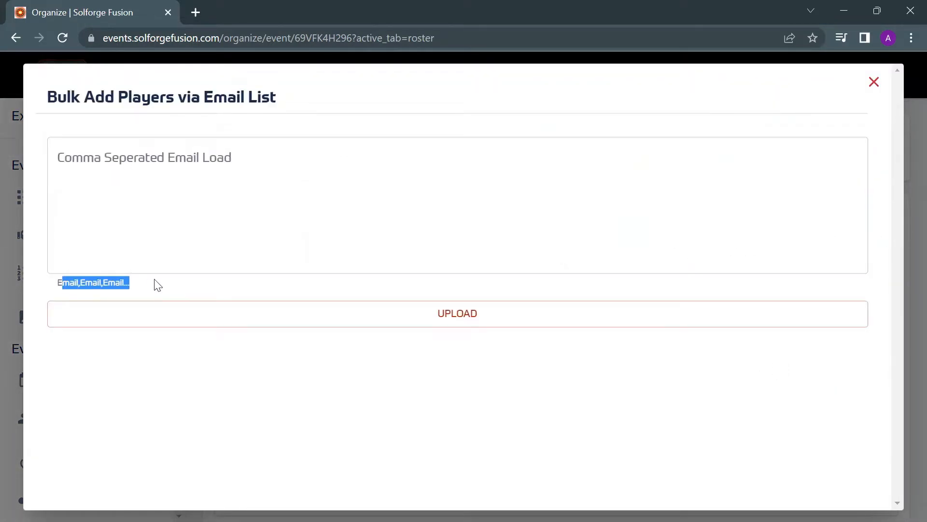
click(331, 163)
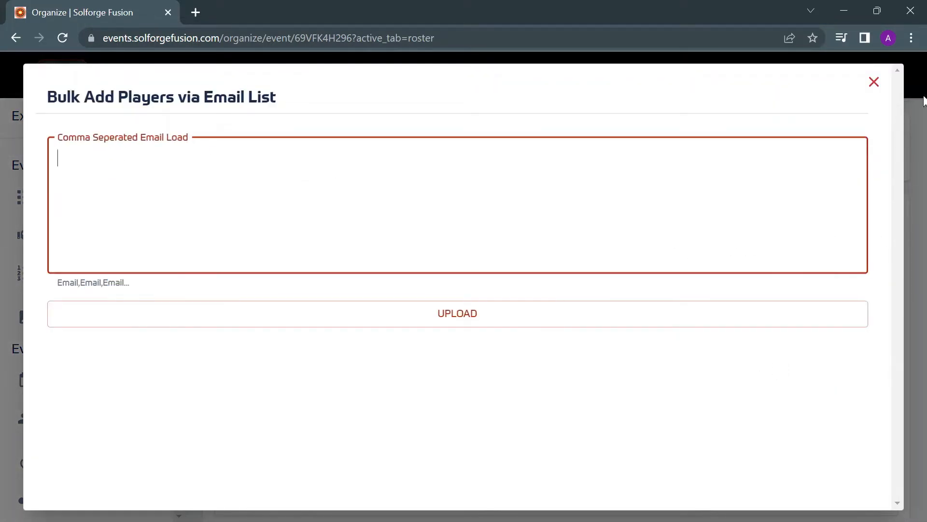
click(865, 86)
- Open the form for adding a single player and examine its player details fields
scroll(430, 232, down, 3)
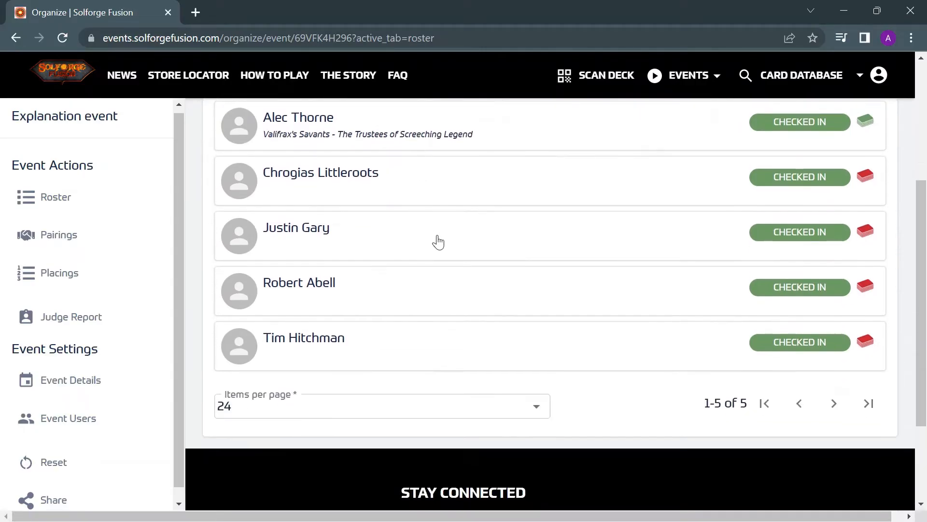
scroll(439, 242, up, 3)
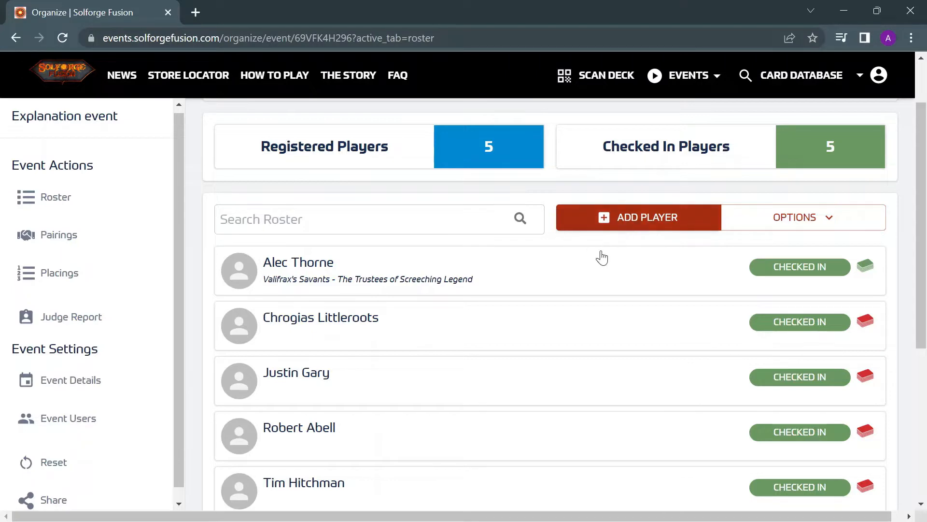
scroll(600, 256, down, 2)
scroll(623, 178, up, 4)
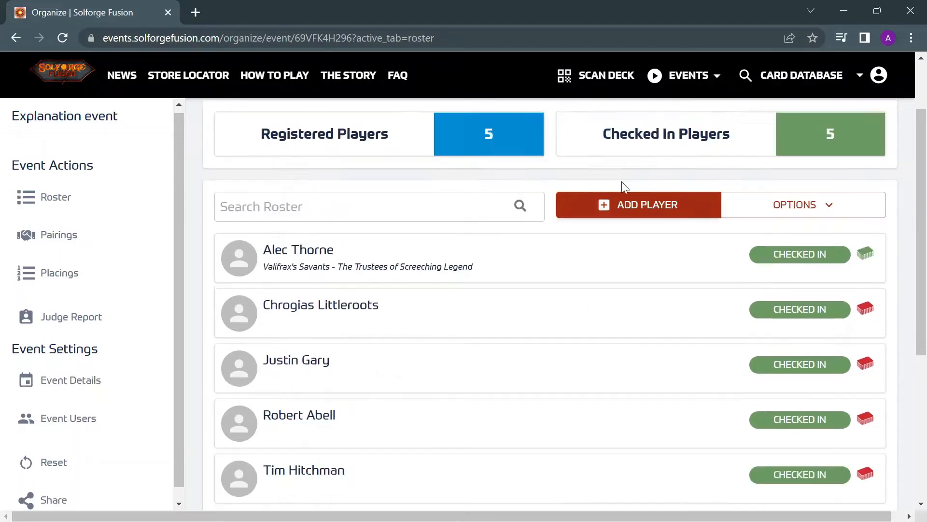
click(631, 289)
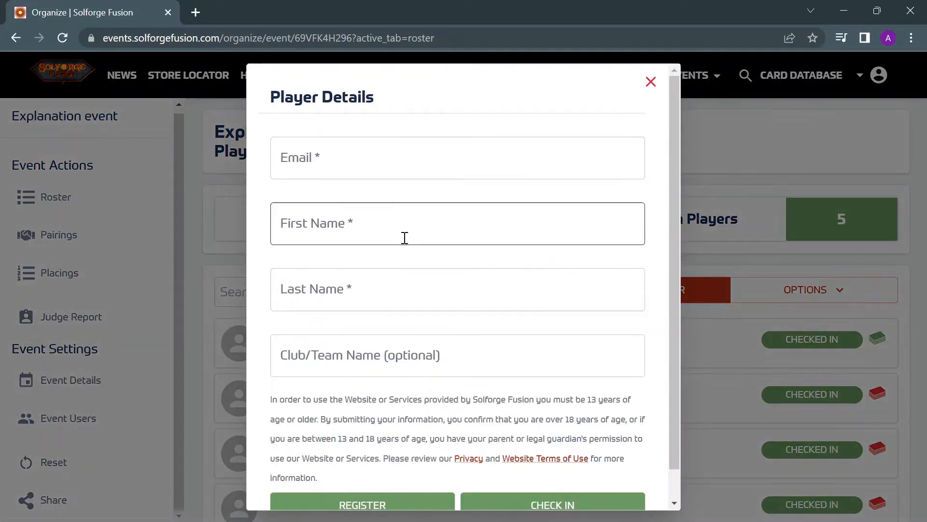
scroll(386, 405, down, 1)
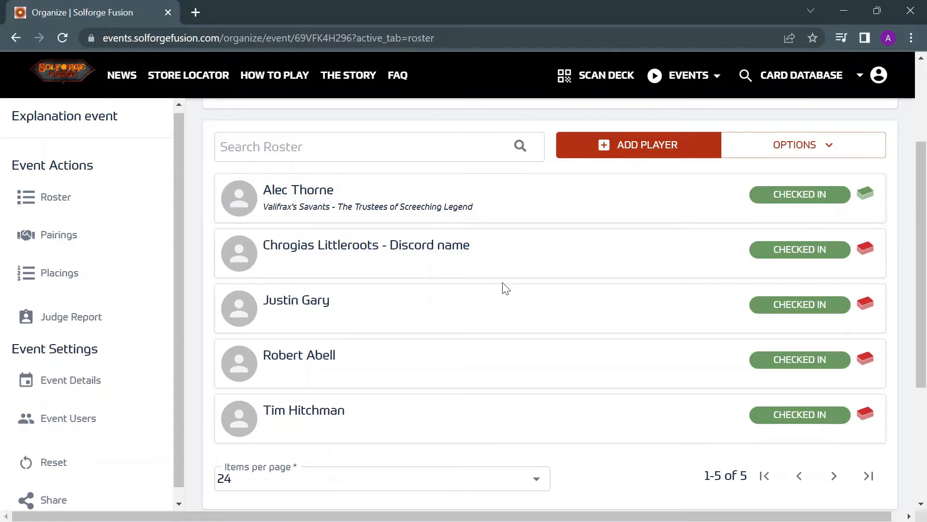
scroll(507, 285, up, 3)
scroll(468, 304, down, 3)
scroll(644, 296, up, 3)
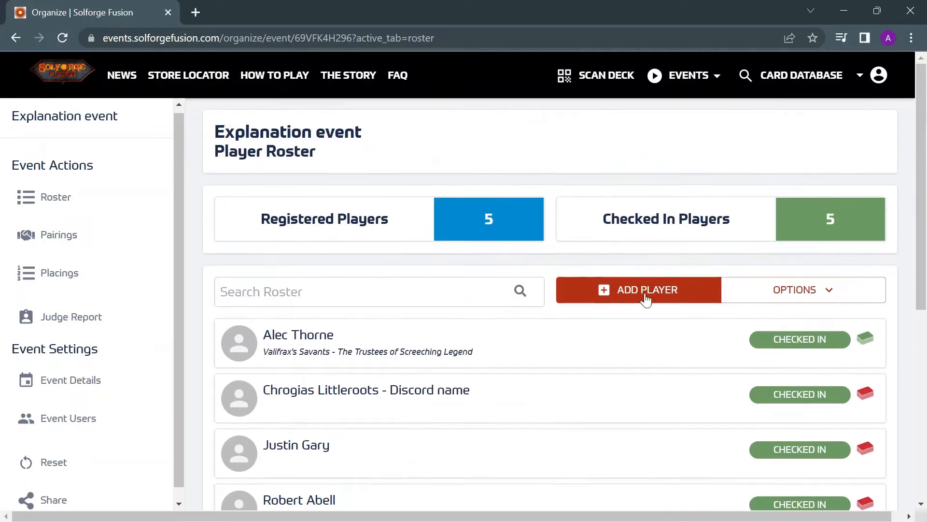
- Start the tournament from the event's pairings to generate Round 1, postponing the round timer setup
scroll(617, 311, down, 2)
scroll(596, 337, up, 2)
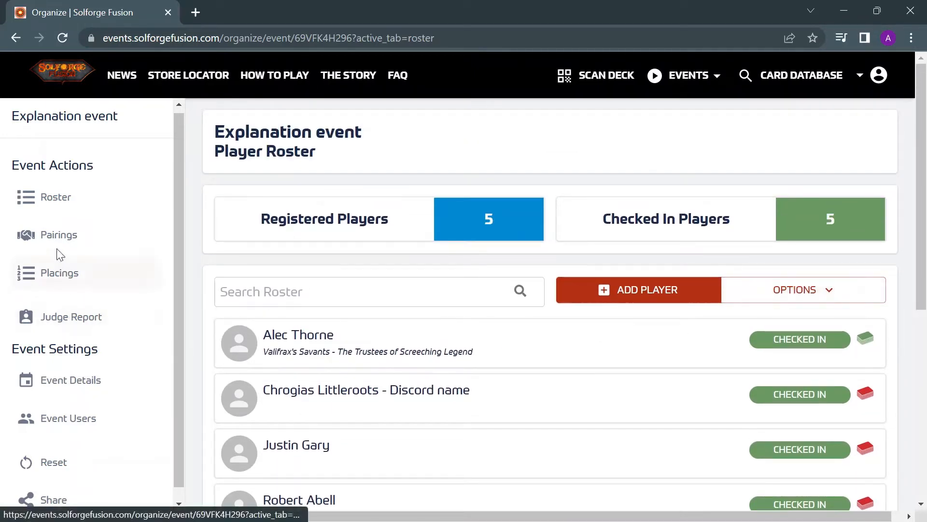
click(53, 234)
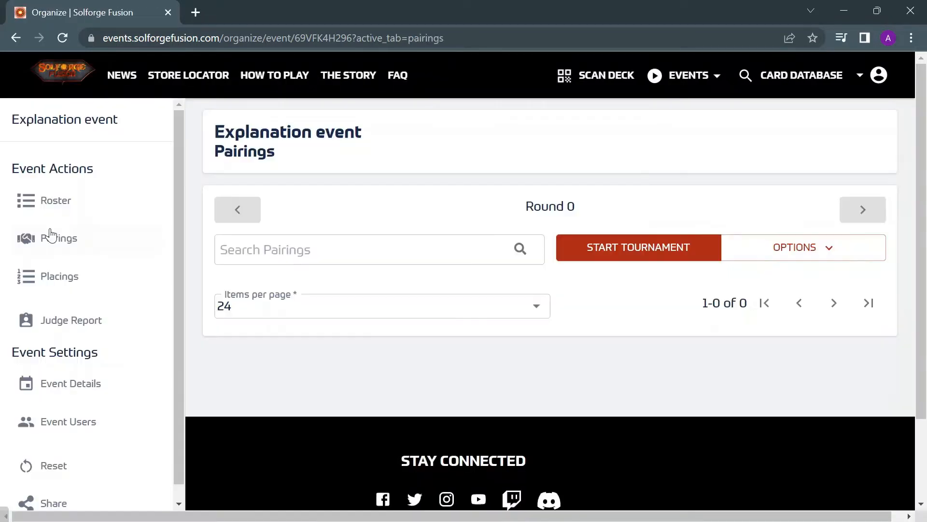
click(627, 256)
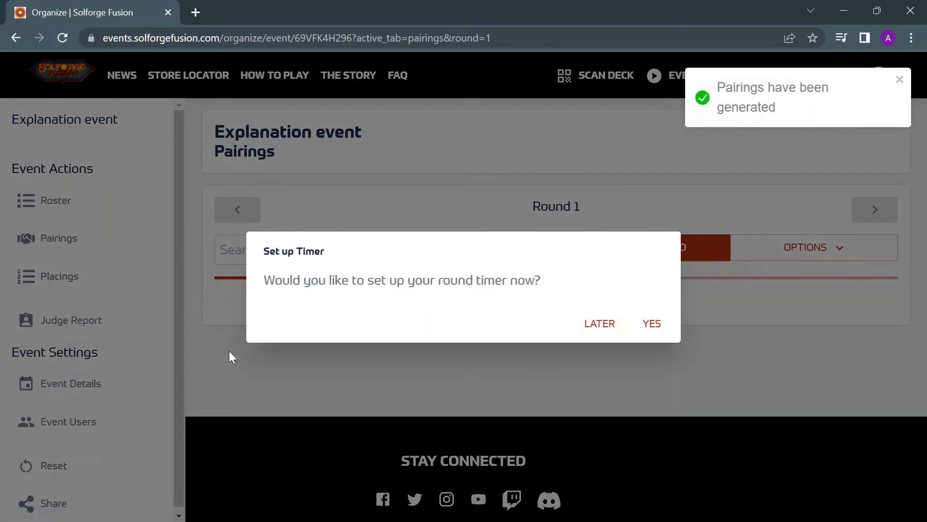
click(599, 323)
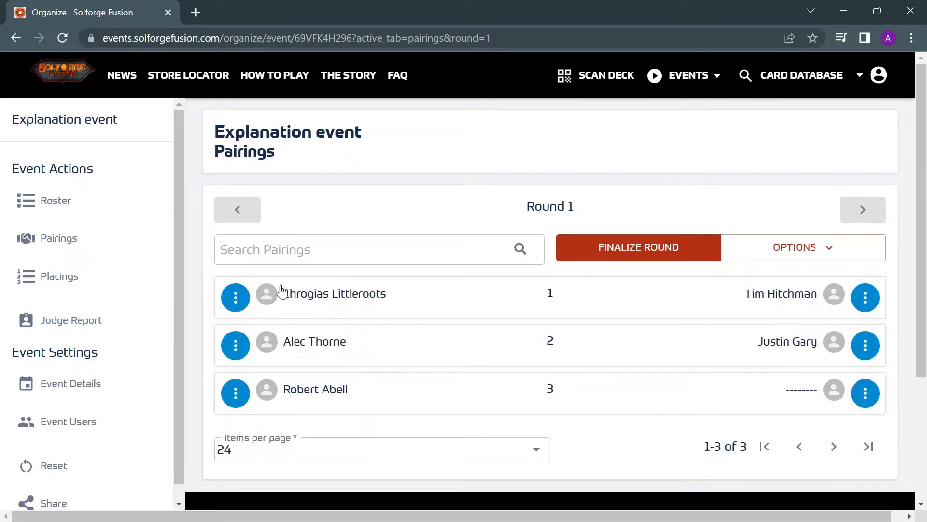
- Set the round timer's scheduled start to 10:20 and end to 11:10, but start the 50-minute timer immediately instead
click(807, 246)
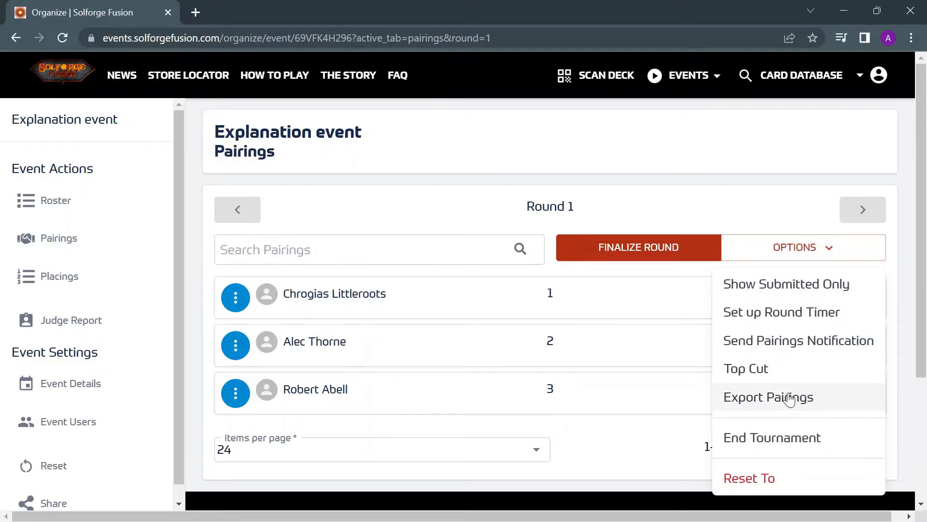
click(773, 177)
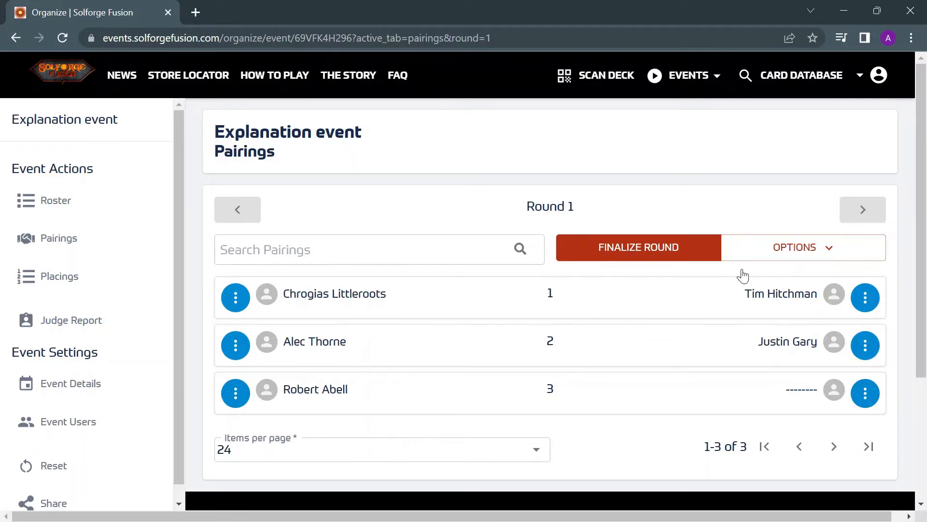
click(804, 256)
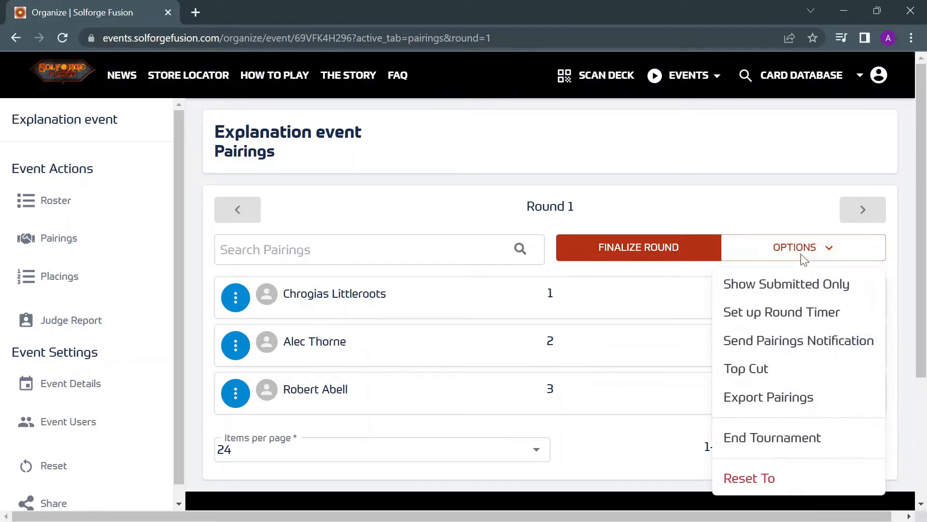
click(820, 317)
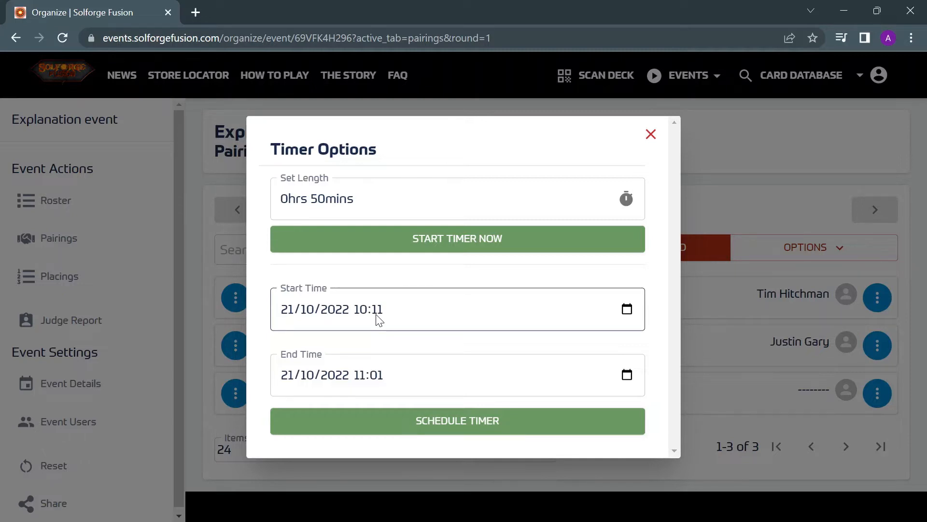
click(428, 323)
click(377, 310)
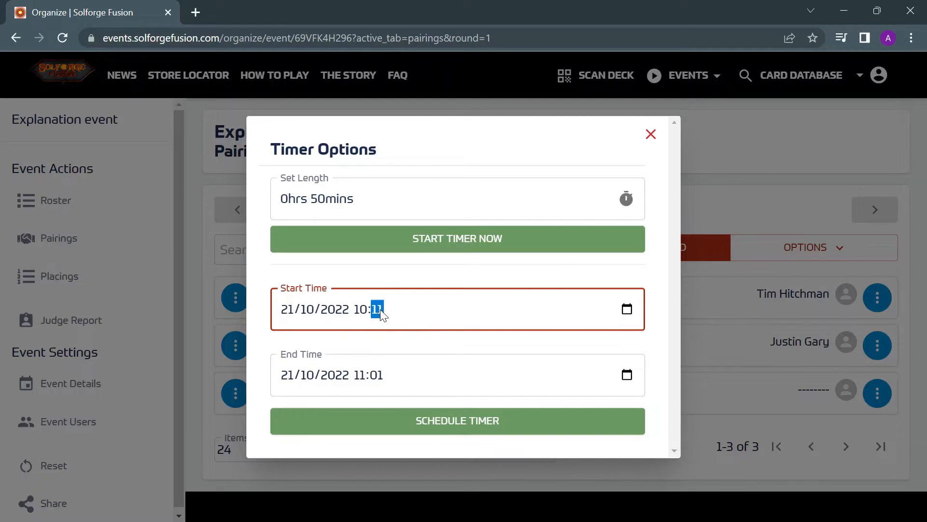
text(20)
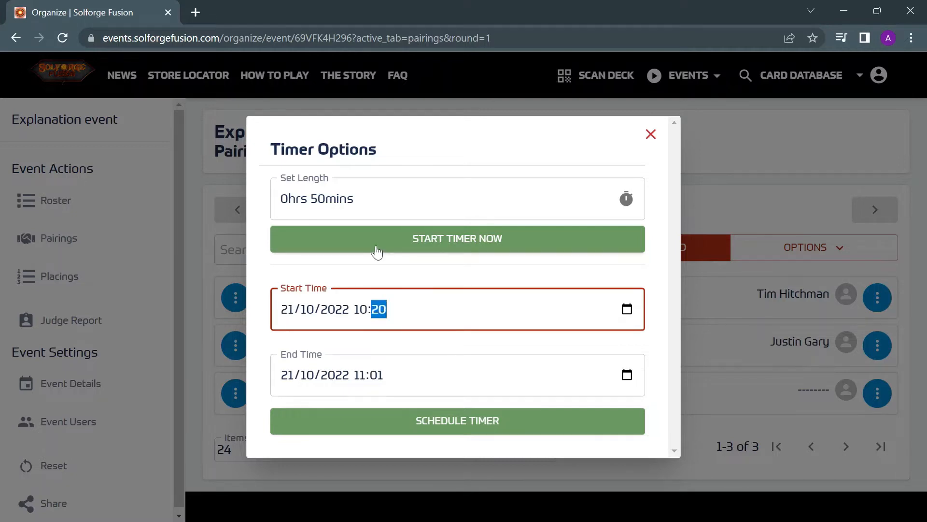
click(380, 384)
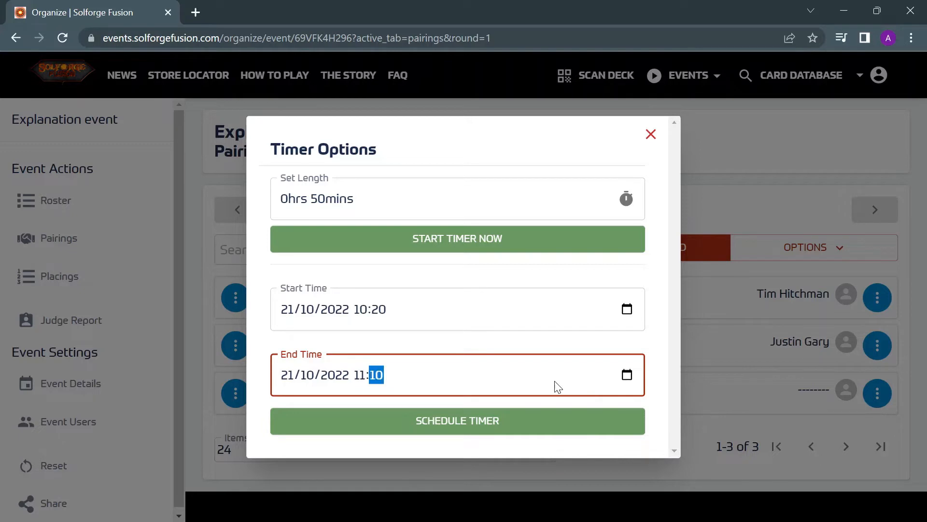
click(439, 237)
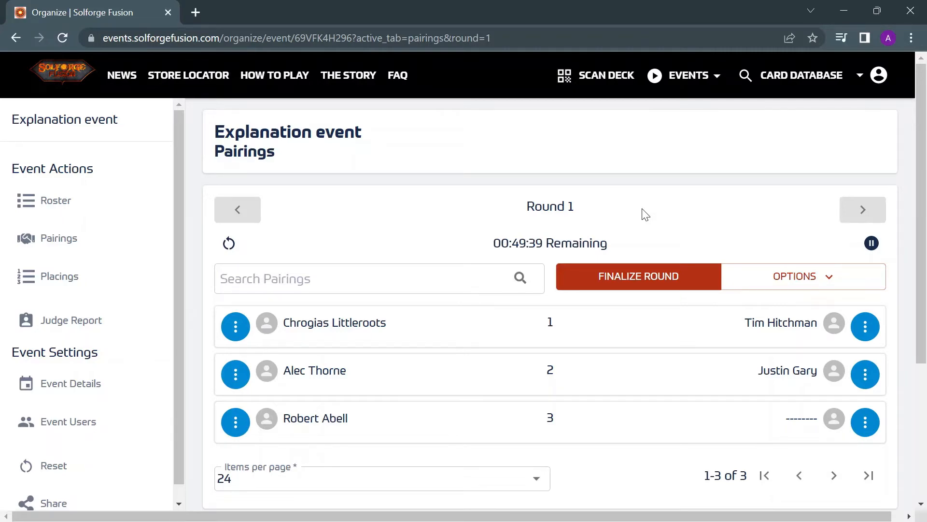
- Submit the table 1 scorecard with a win and first turn for the first-listed player, and confirm the score
click(529, 321)
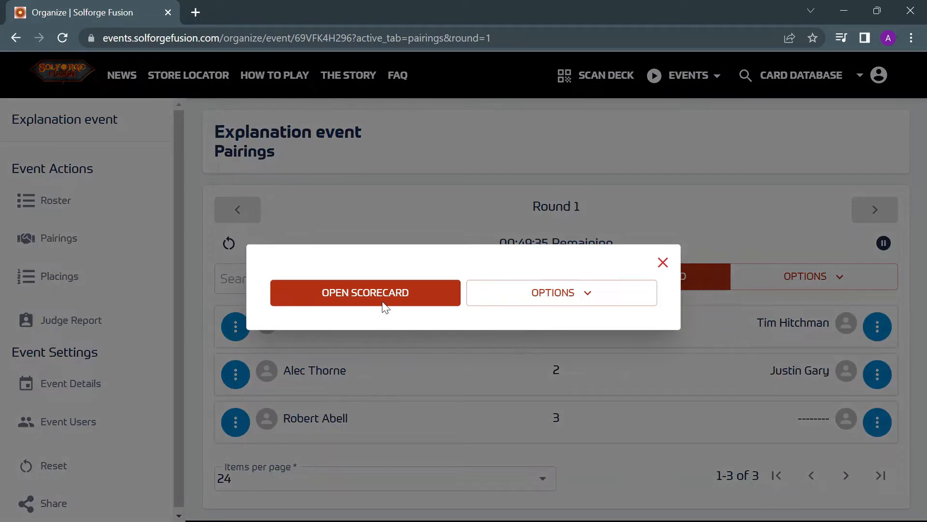
click(399, 294)
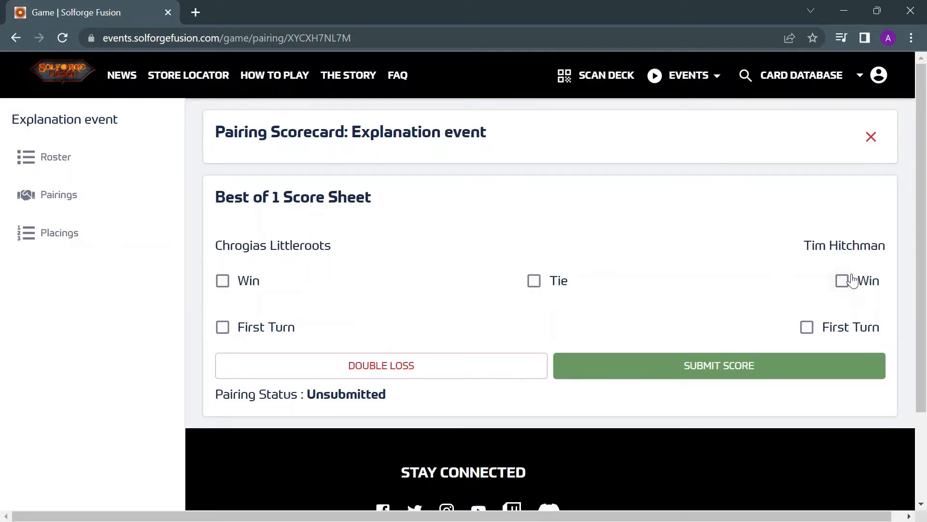
click(222, 281)
click(212, 330)
click(619, 371)
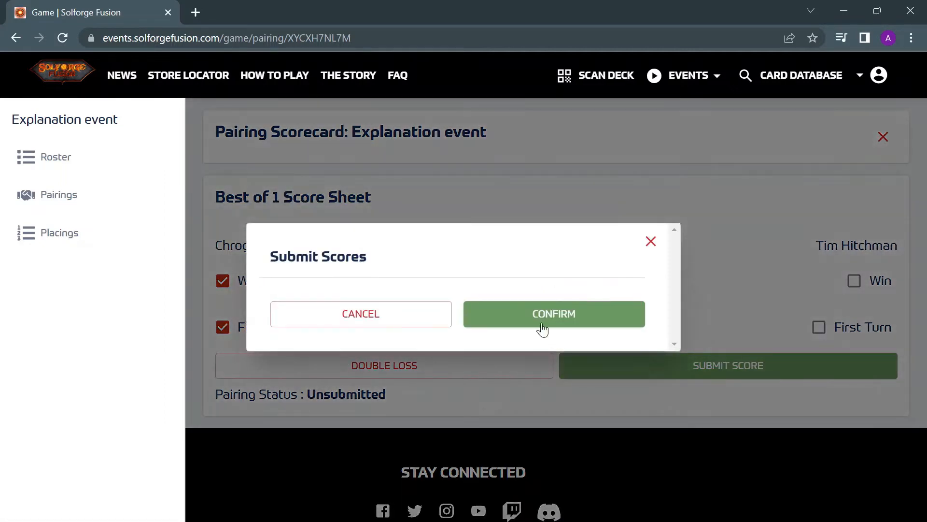
click(487, 312)
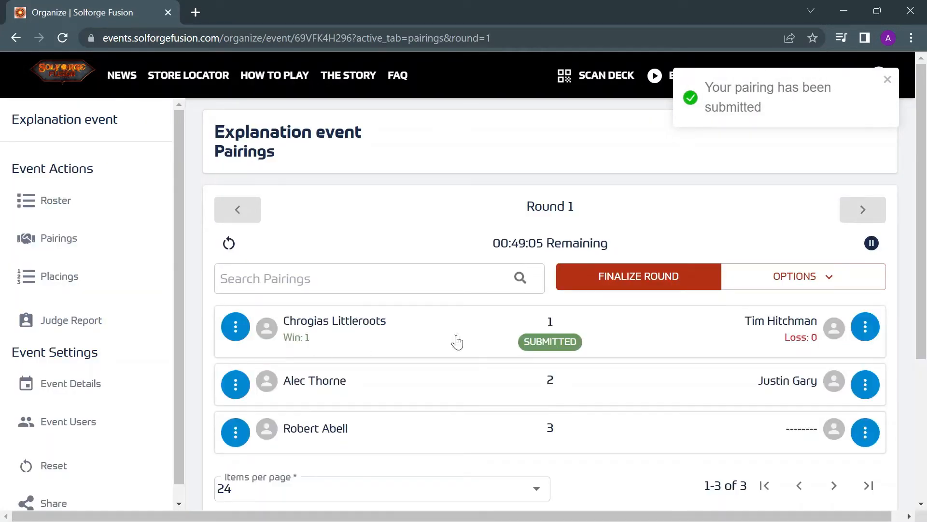
- Examine the Round 1 pairings and the event's player placings
scroll(628, 271, down, 5)
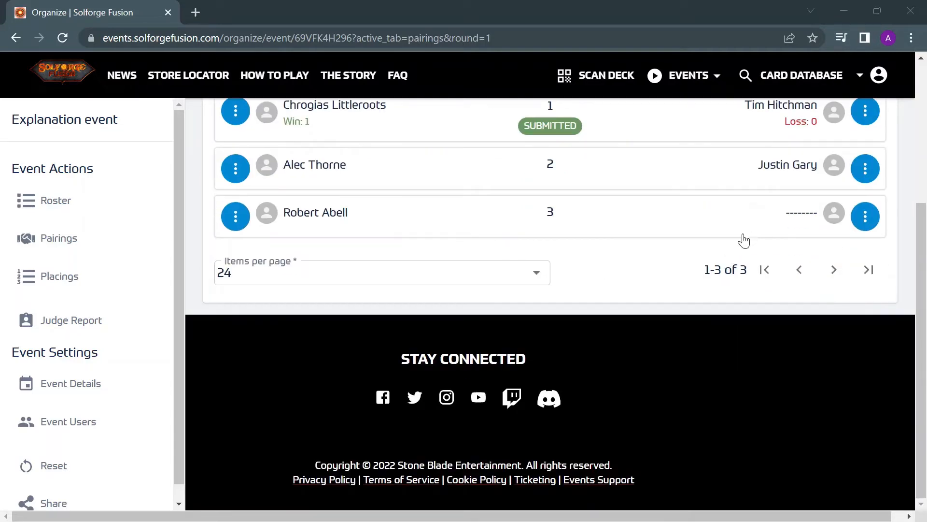
scroll(743, 238, up, 5)
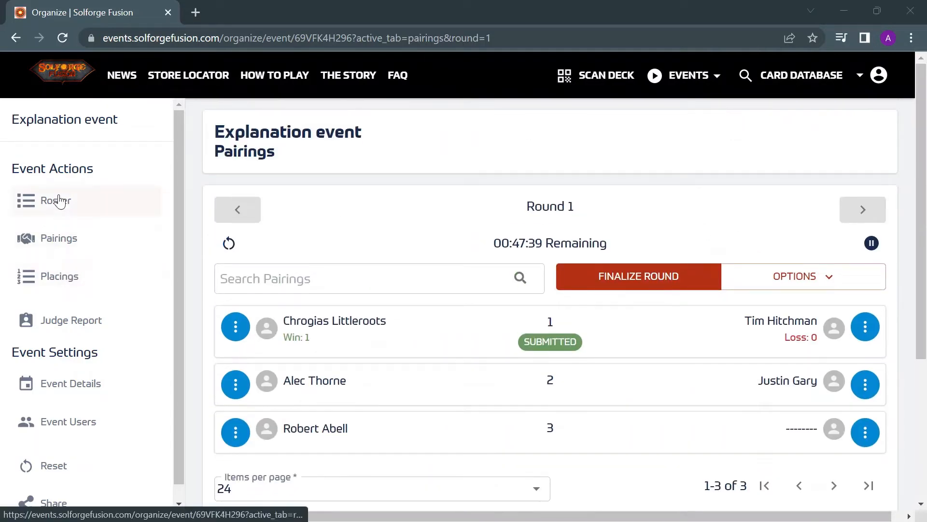
click(68, 274)
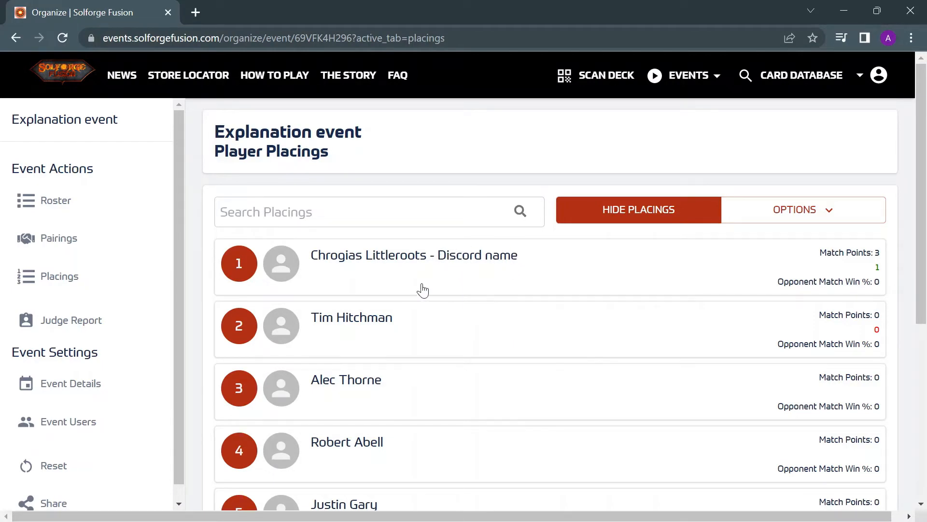
scroll(569, 295, down, 2)
scroll(567, 302, up, 2)
- Submit the table 3 scorecard with a win and first turn for the player without an opponent, and confirm the score
click(74, 246)
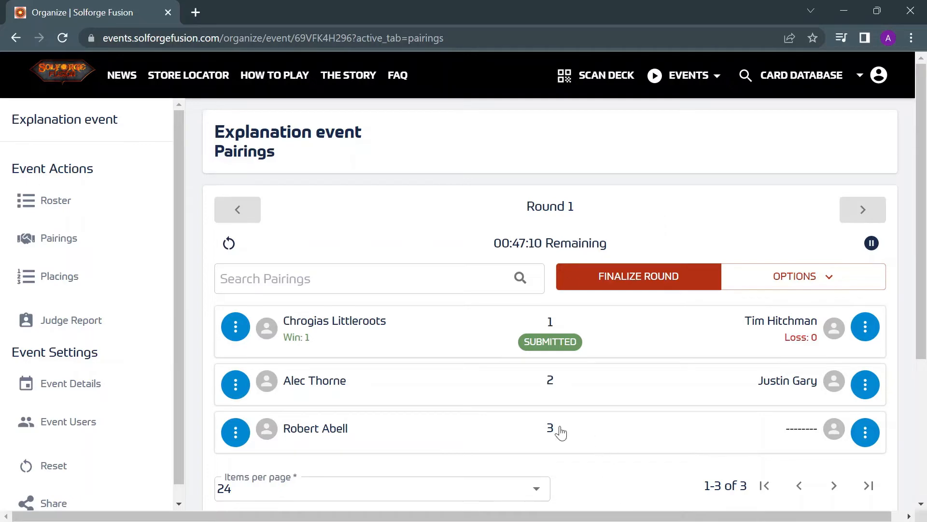
click(556, 428)
click(335, 290)
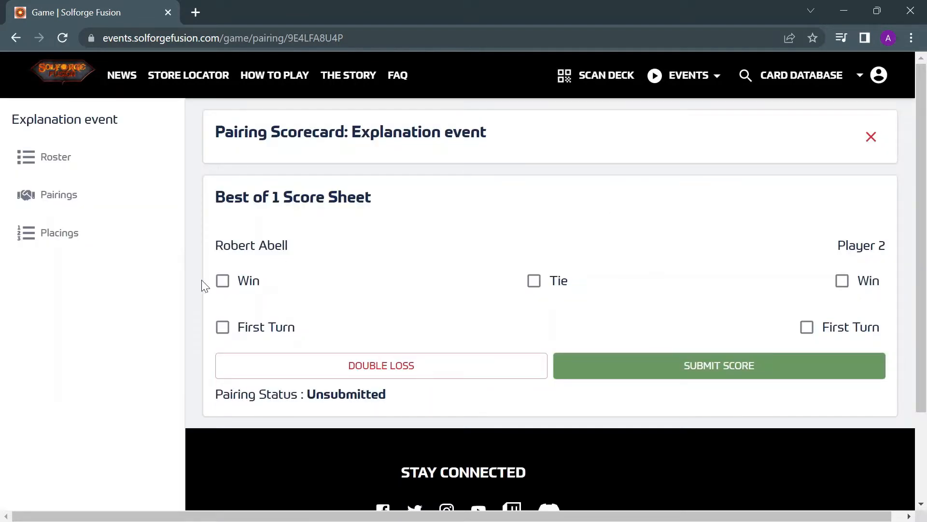
click(223, 281)
click(223, 330)
click(710, 373)
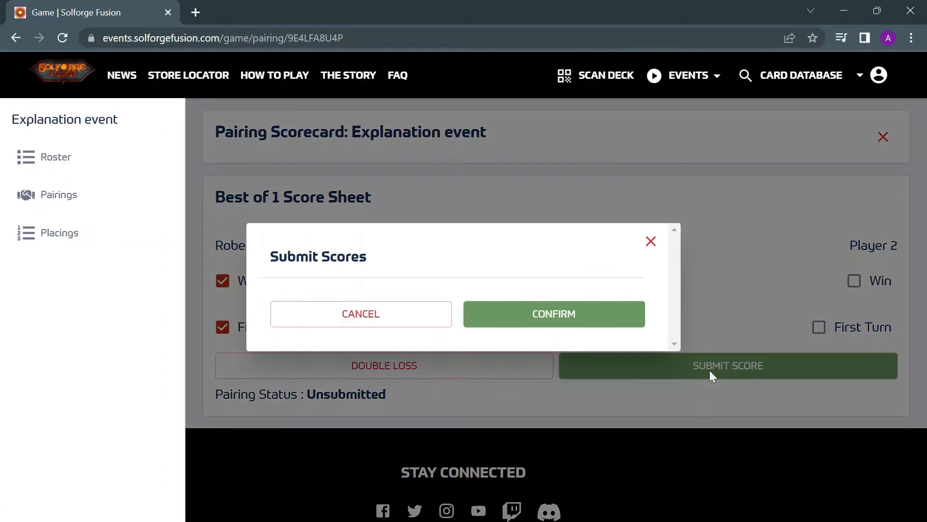
click(549, 319)
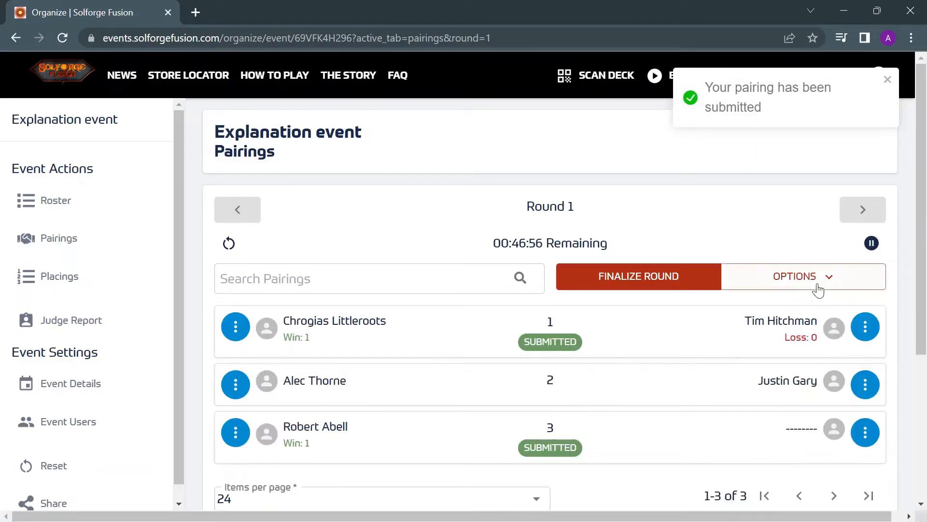
- Examine the options available for the Round 1 pairings and close them without choosing any
scroll(617, 421, down, 2)
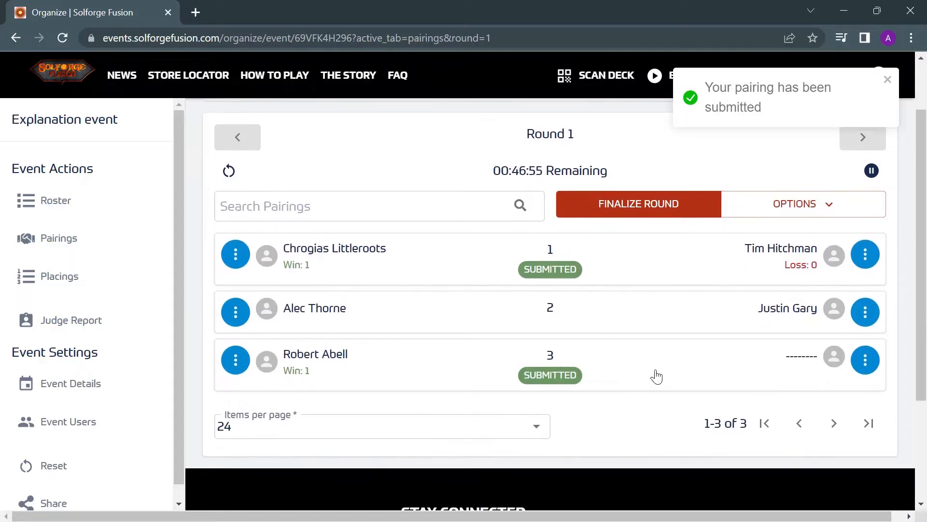
click(829, 205)
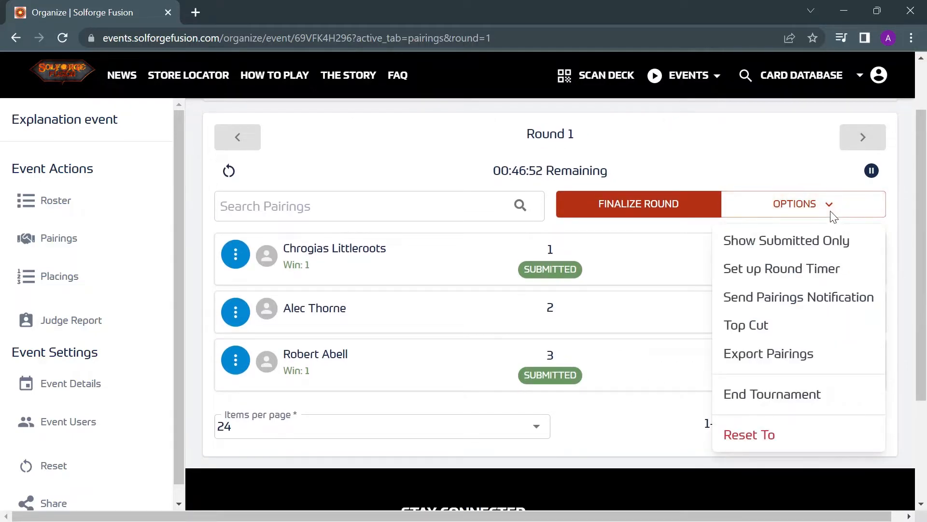
click(834, 216)
- Begin adding a single player to the roster and fill in the player's email, first name and last name
click(59, 208)
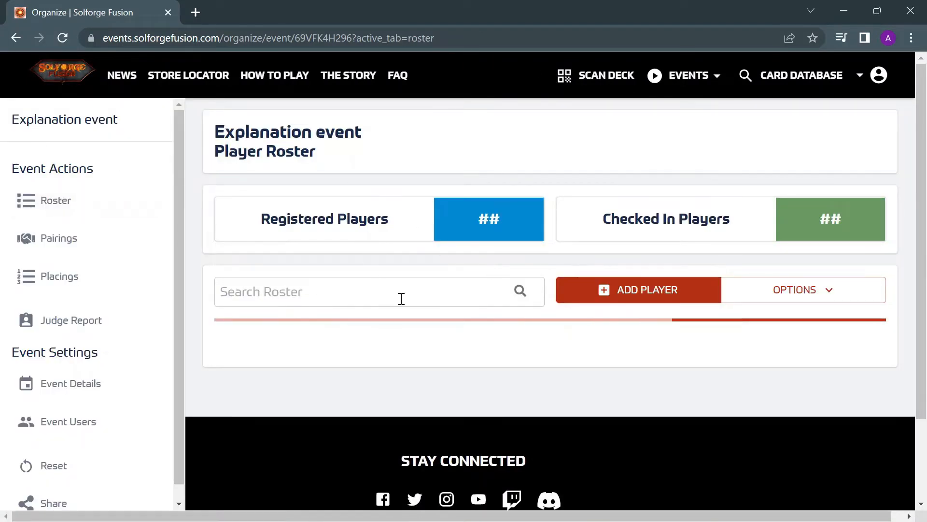
click(668, 287)
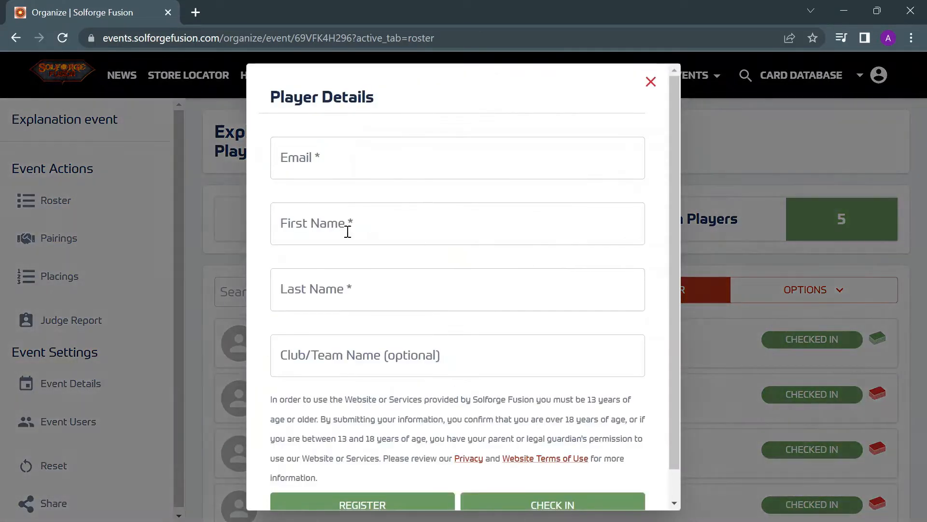
click(381, 165)
click(385, 170)
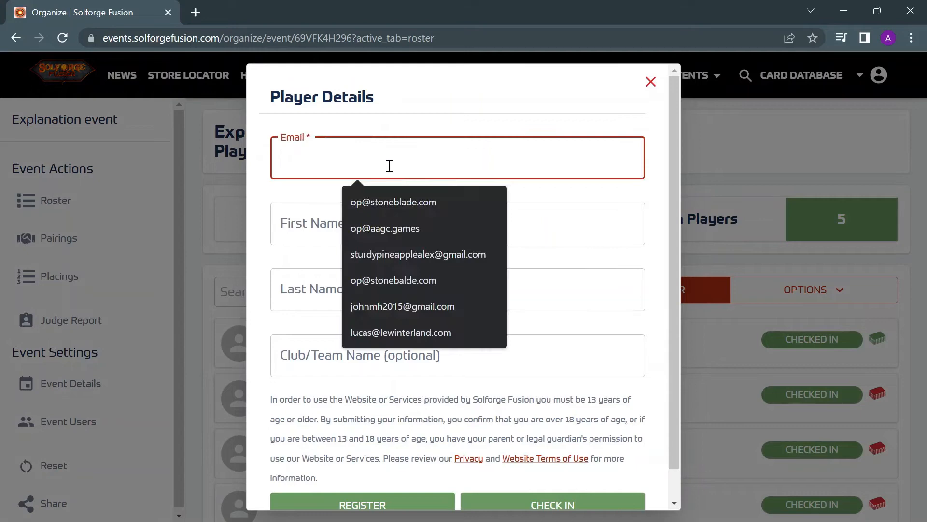
click(413, 197)
click(407, 224)
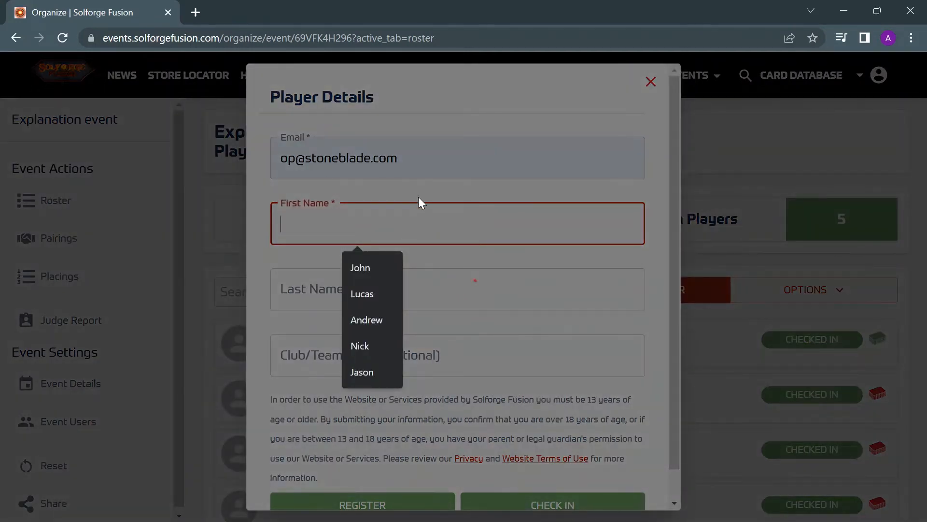
text(Alex)
click(372, 280)
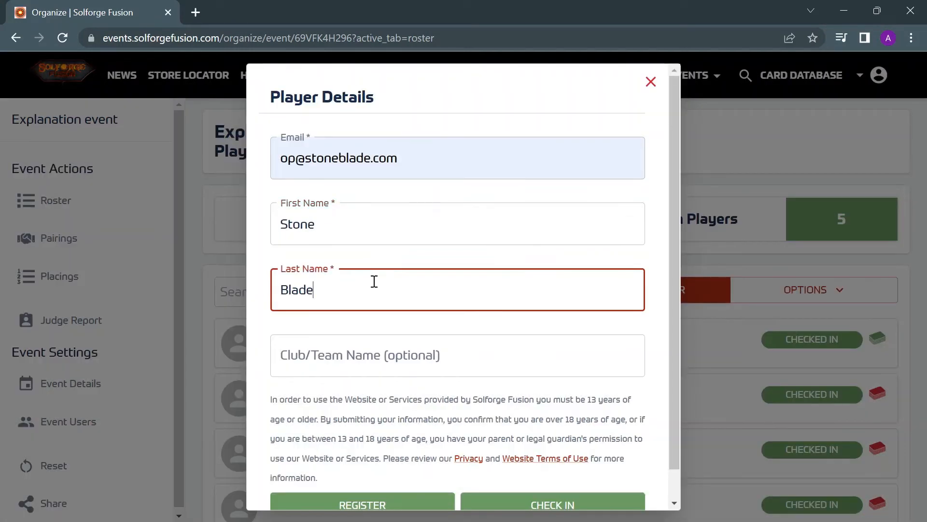
click(419, 198)
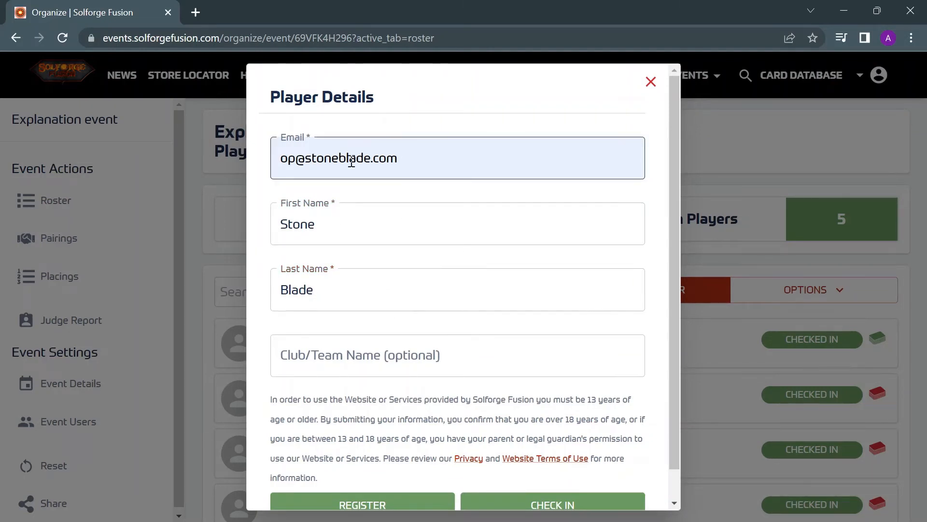
- Check in the new player despite the missing fused deck and agree to the Terms of Service
scroll(416, 217, down, 1)
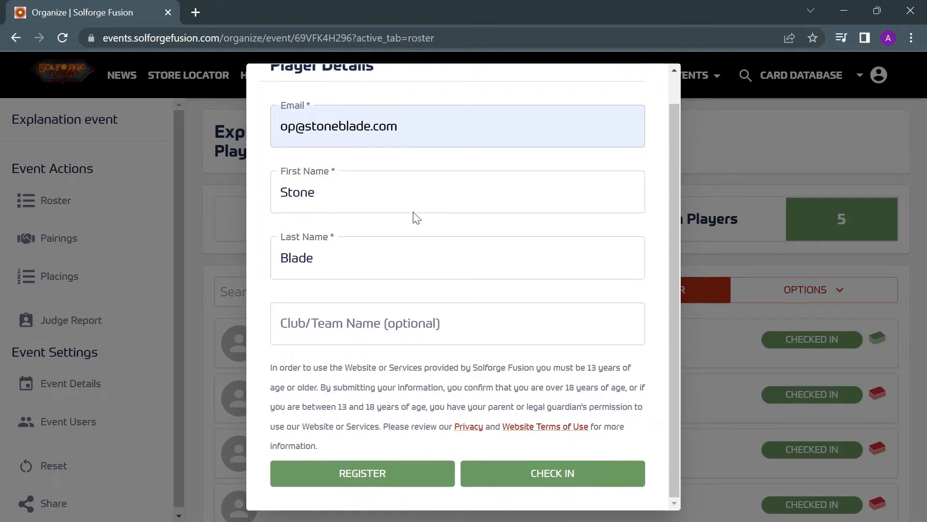
click(528, 484)
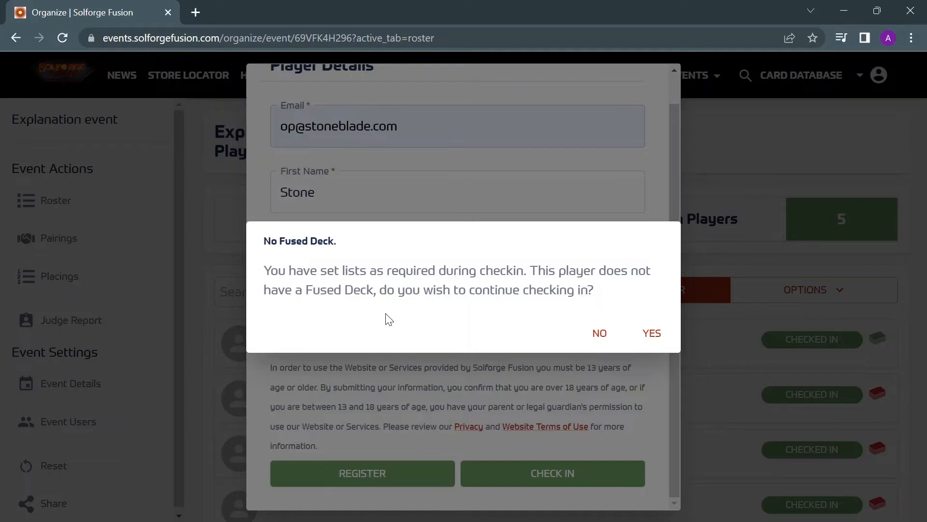
click(653, 334)
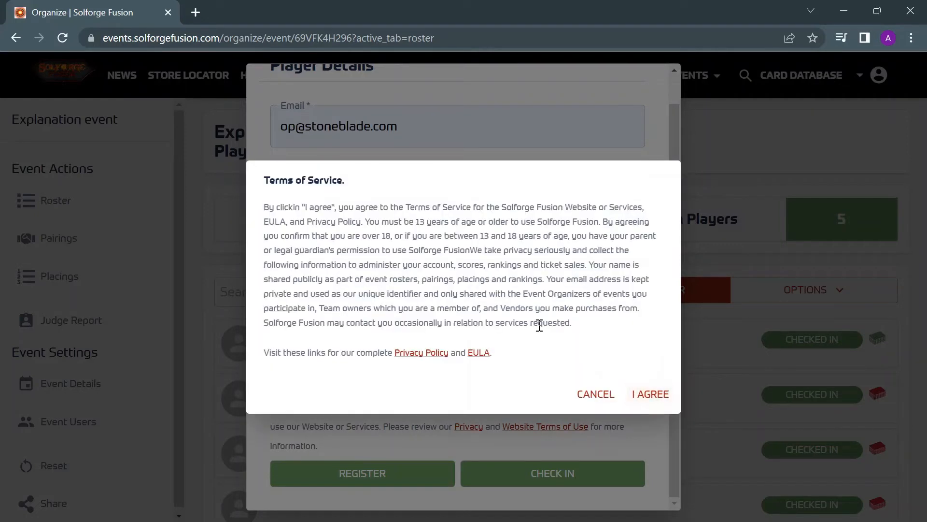
click(652, 394)
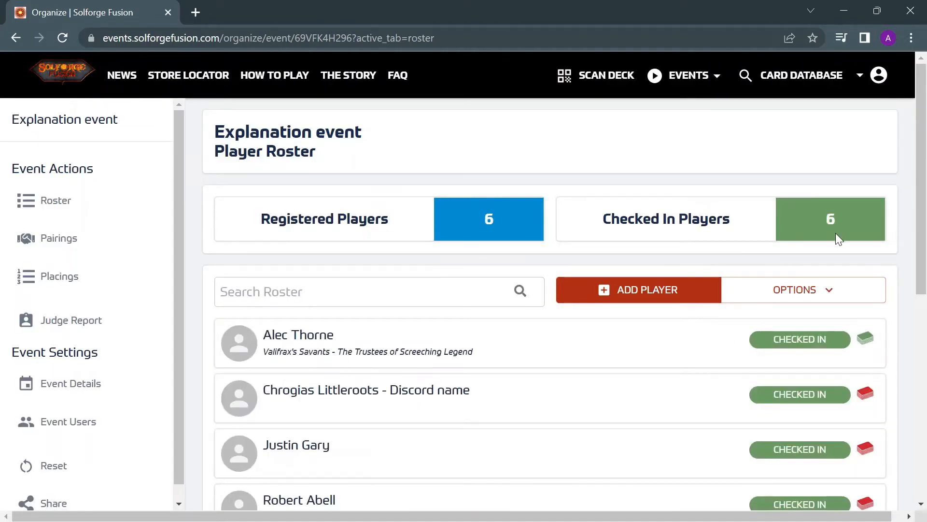
- Review the registered and checked-in players on the roster, and go back to the Round 1 pairings
scroll(663, 340, down, 5)
scroll(656, 333, up, 4)
scroll(667, 314, down, 6)
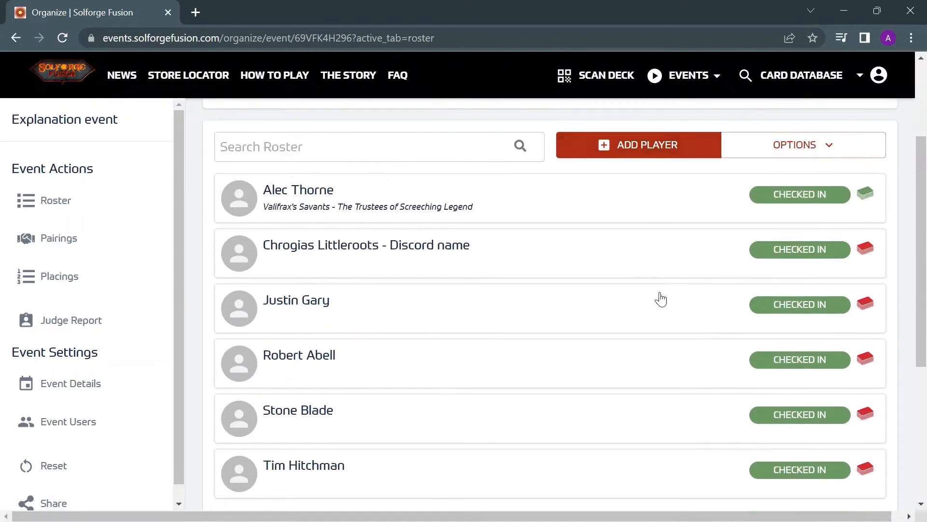
scroll(656, 309, up, 6)
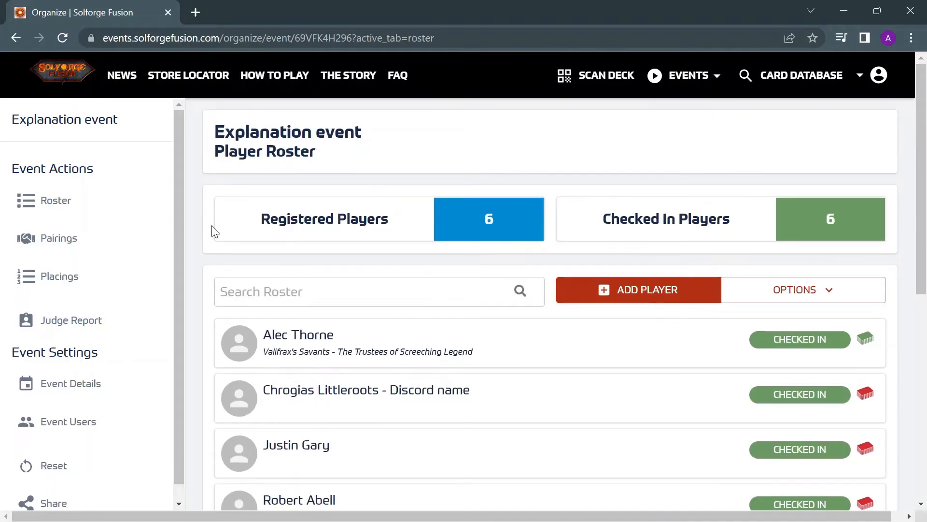
scroll(498, 260, down, 5)
scroll(547, 325, up, 2)
click(96, 238)
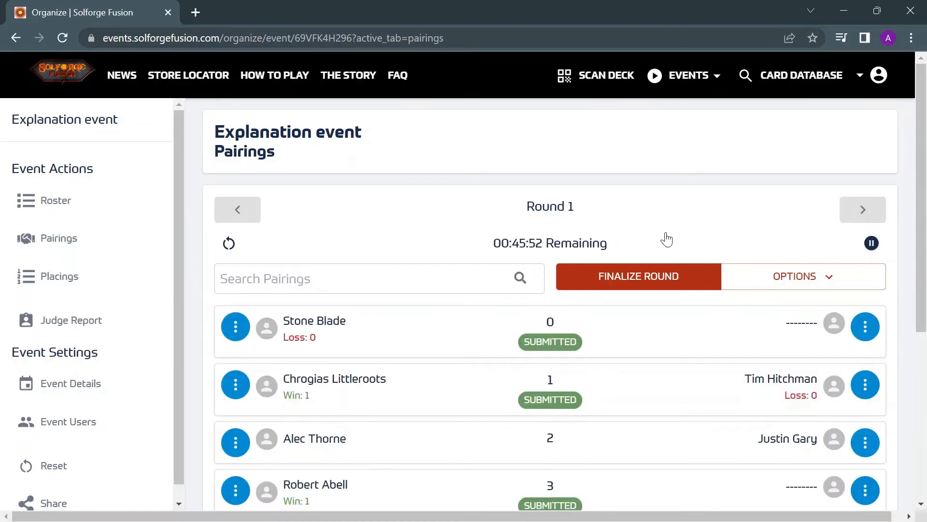
scroll(691, 279, down, 4)
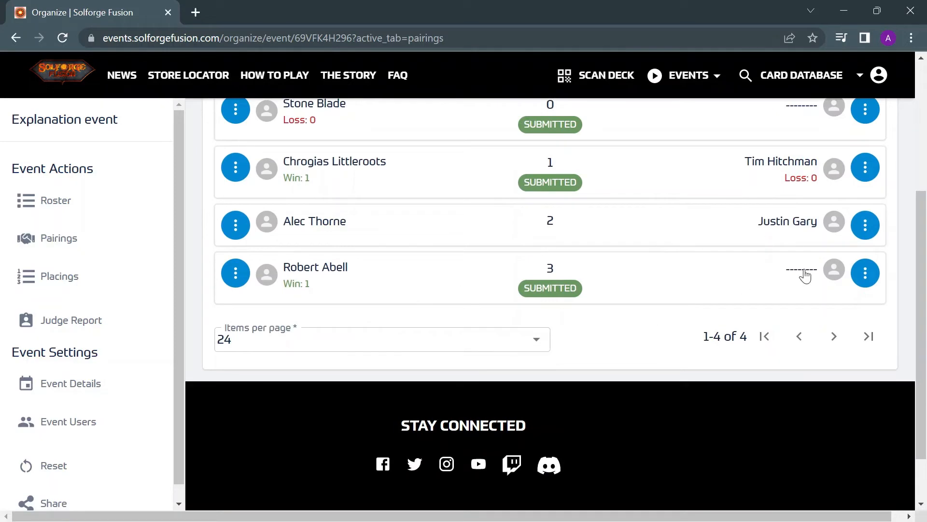
- Try to swap the unpaired player from table 0 into the empty opponent seat at table 3
click(867, 273)
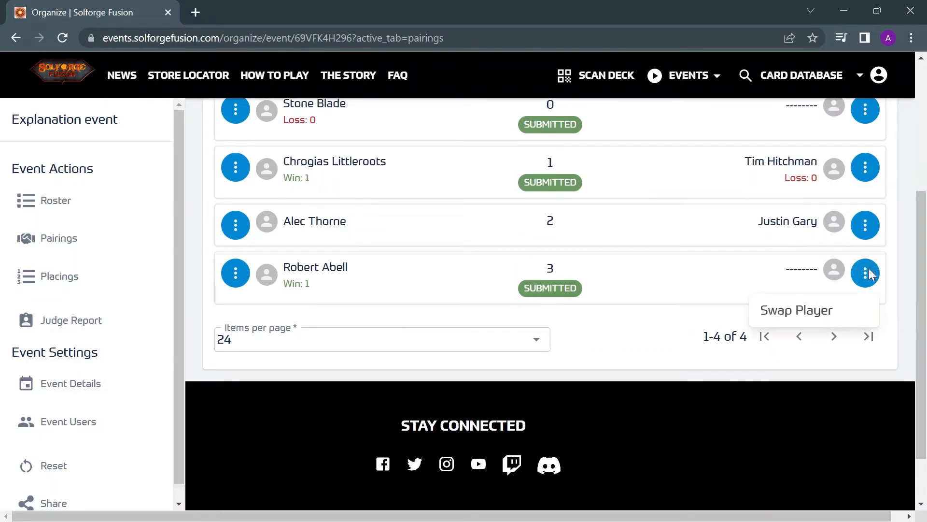
click(869, 274)
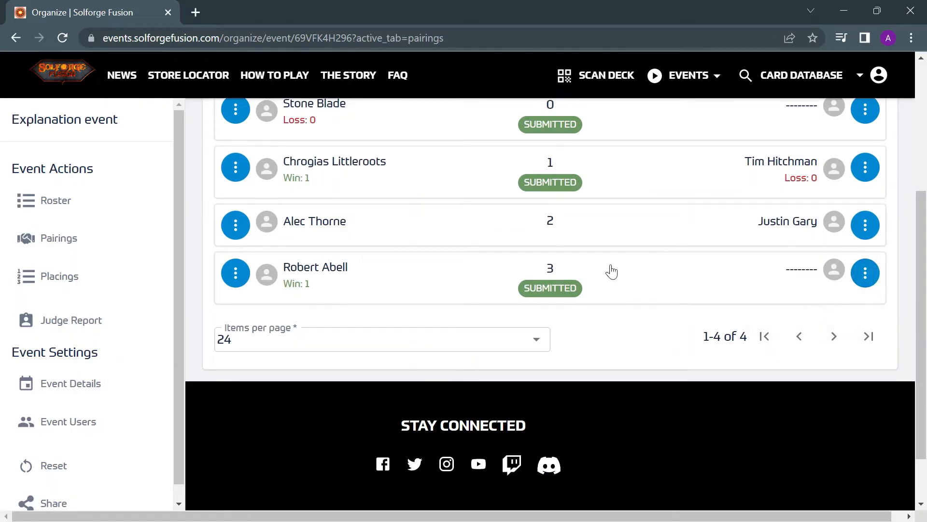
click(570, 286)
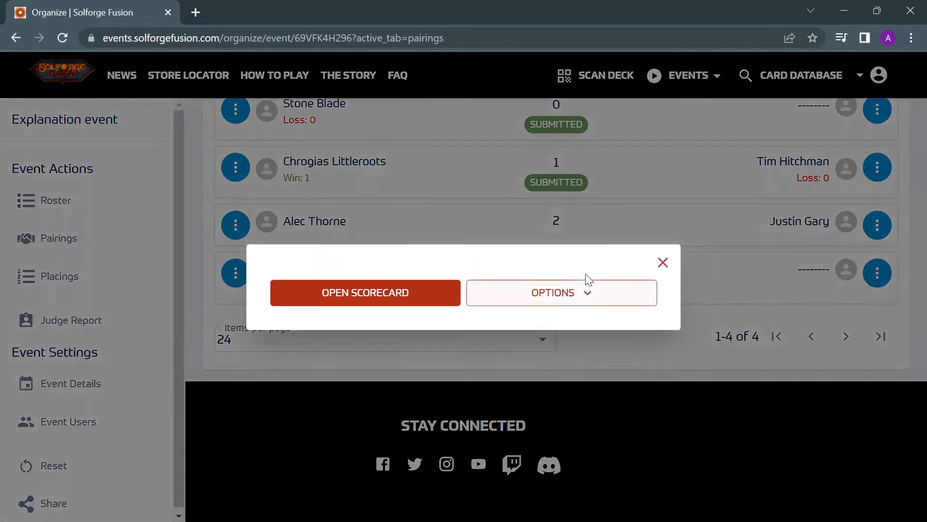
click(660, 263)
click(862, 281)
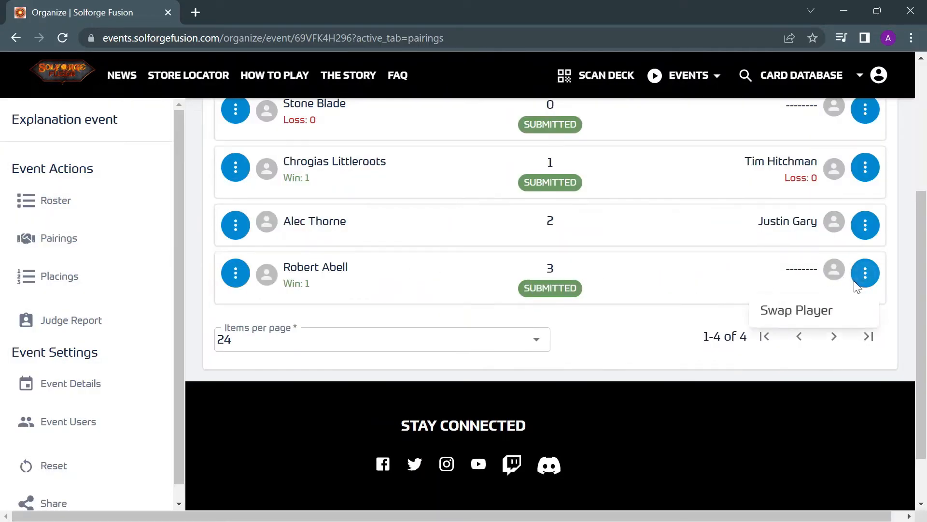
click(804, 309)
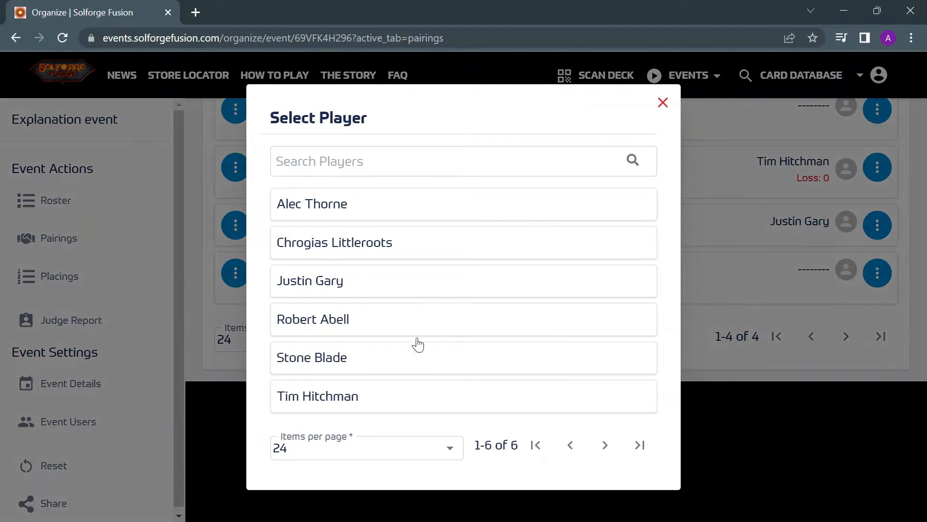
click(346, 360)
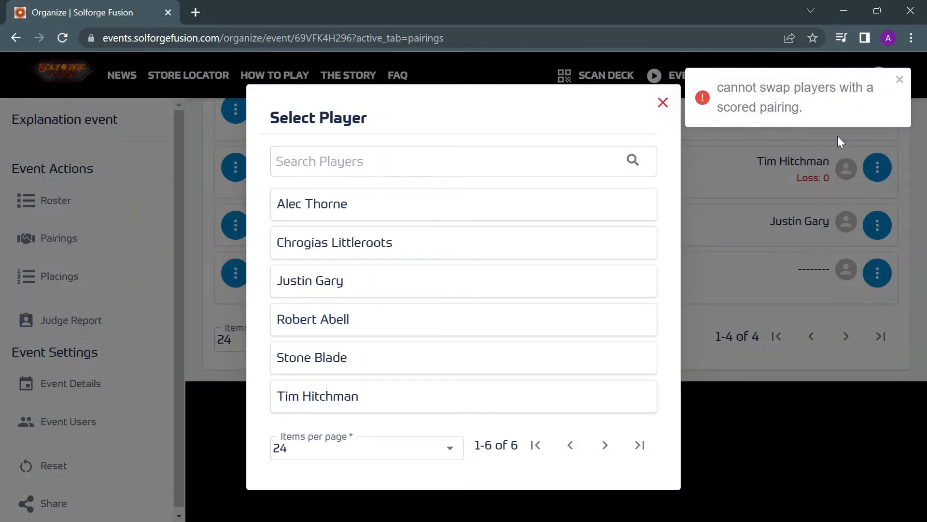
click(663, 103)
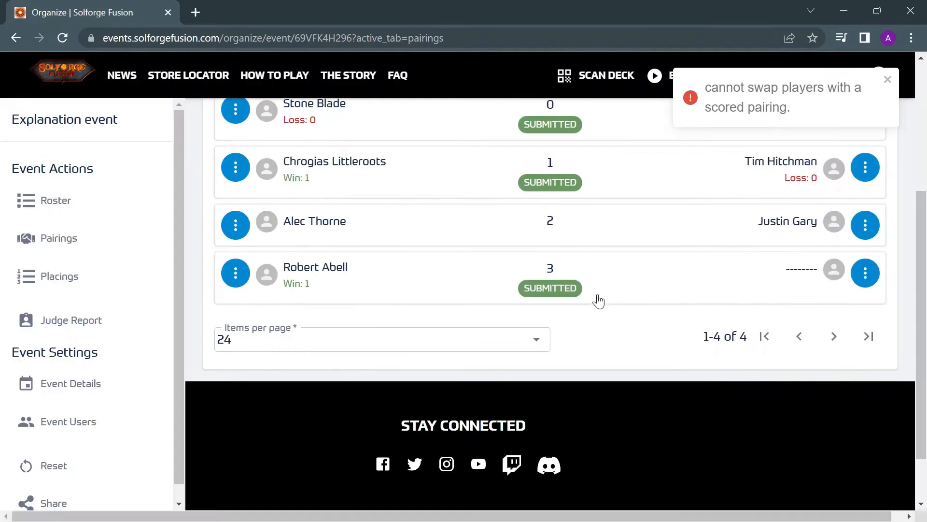
- Open the table 3 scorecard, return to the pairings, and retry swapping the table 0 player into the empty seat
click(556, 296)
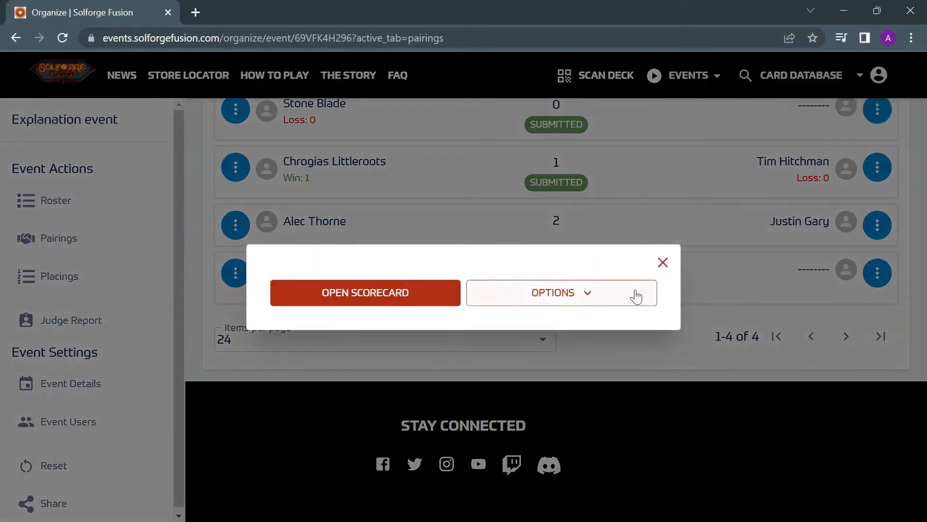
click(423, 296)
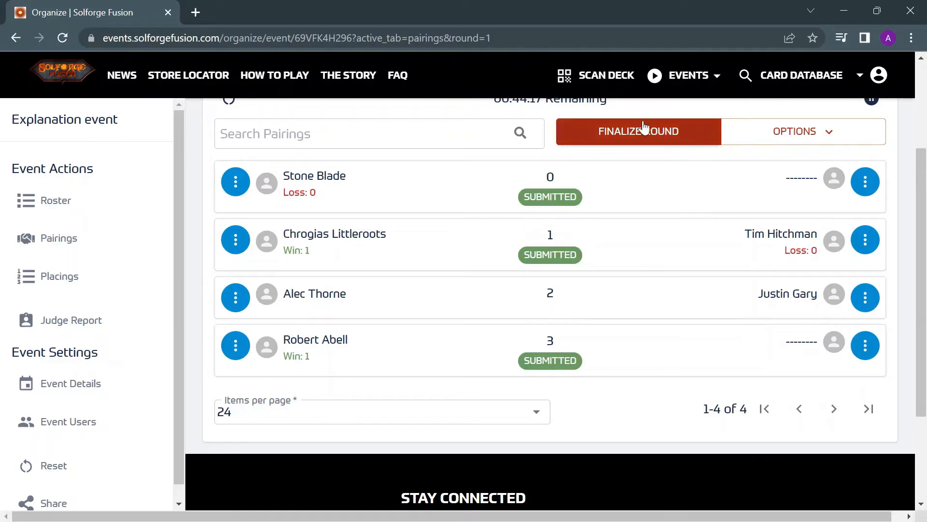
click(867, 344)
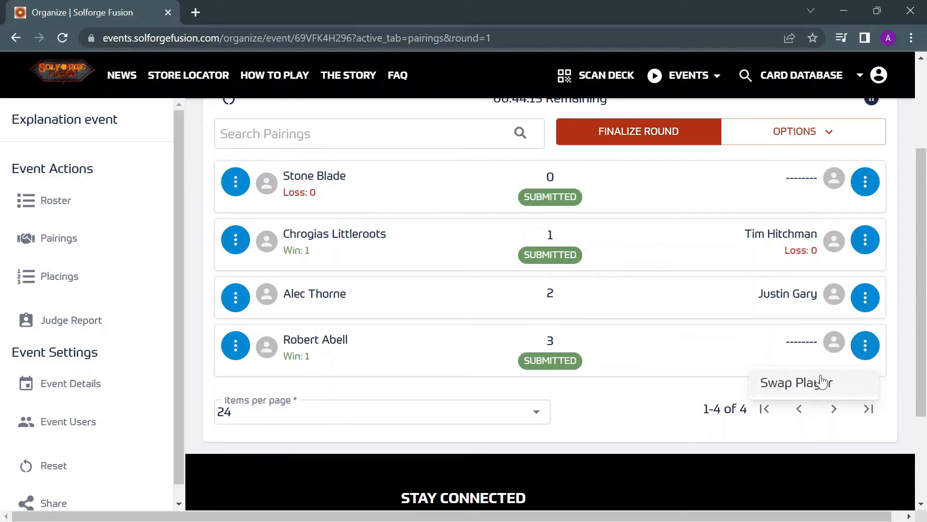
click(805, 384)
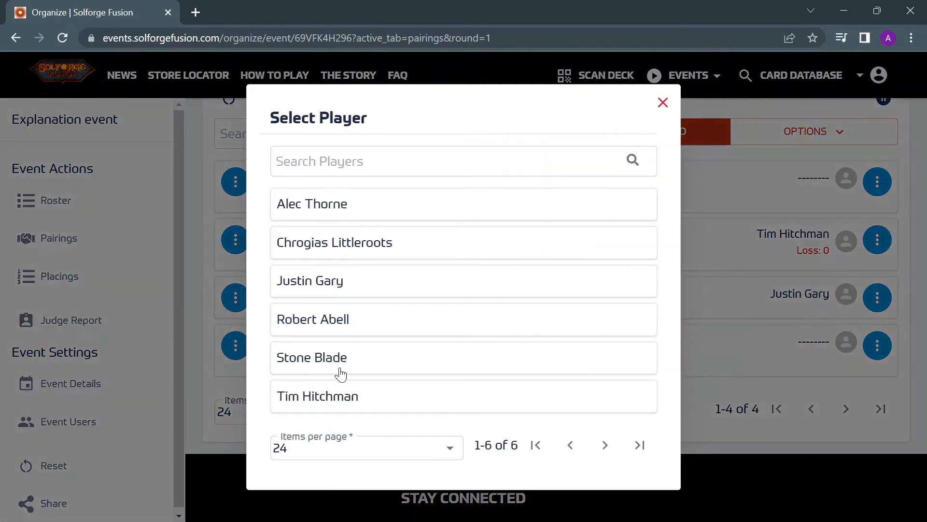
click(341, 368)
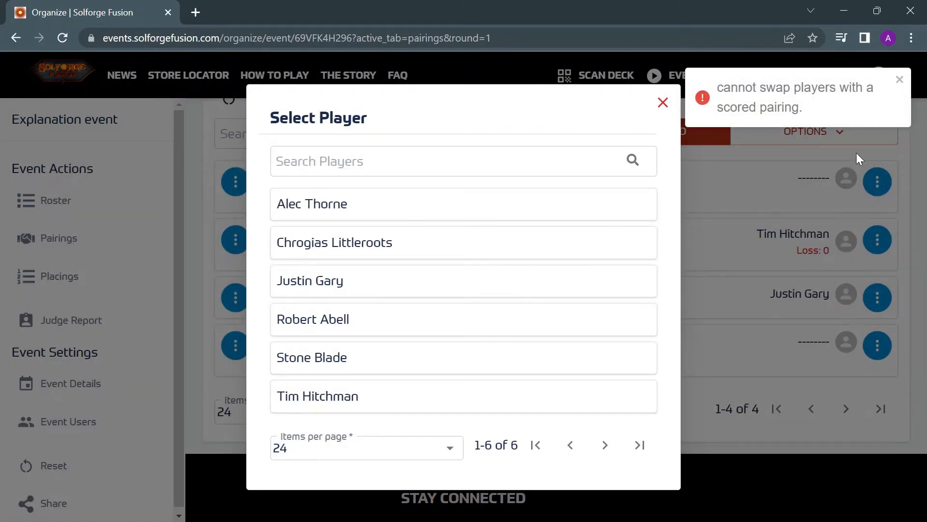
click(906, 87)
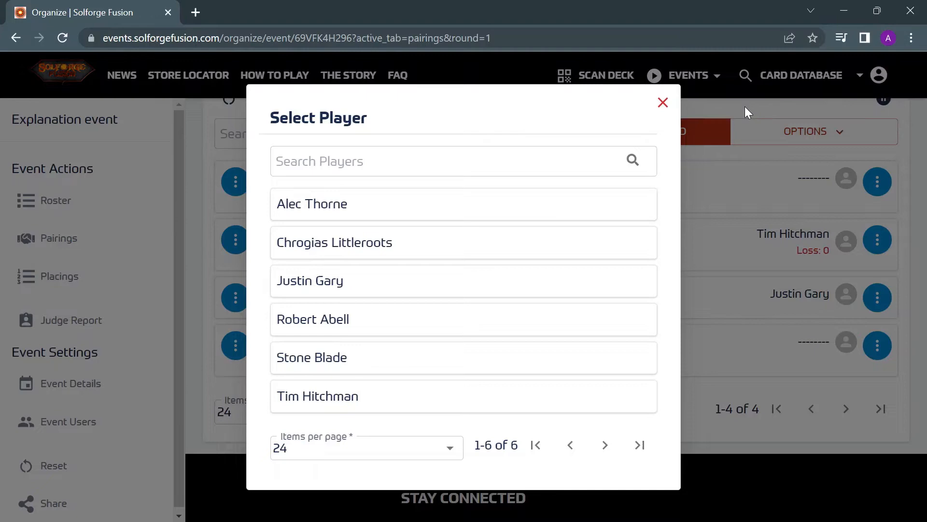
click(664, 102)
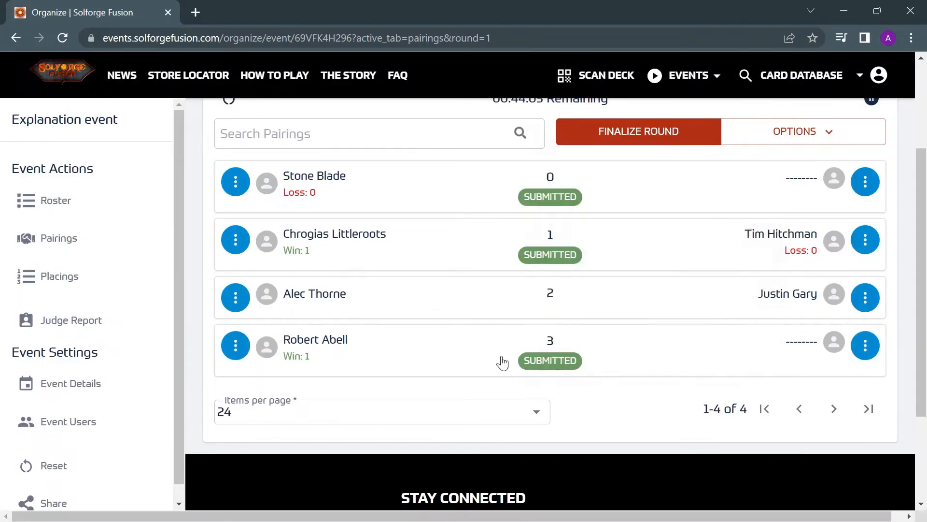
- Clear the submitted scores of the table 3 pairing and confirm
click(503, 362)
click(530, 350)
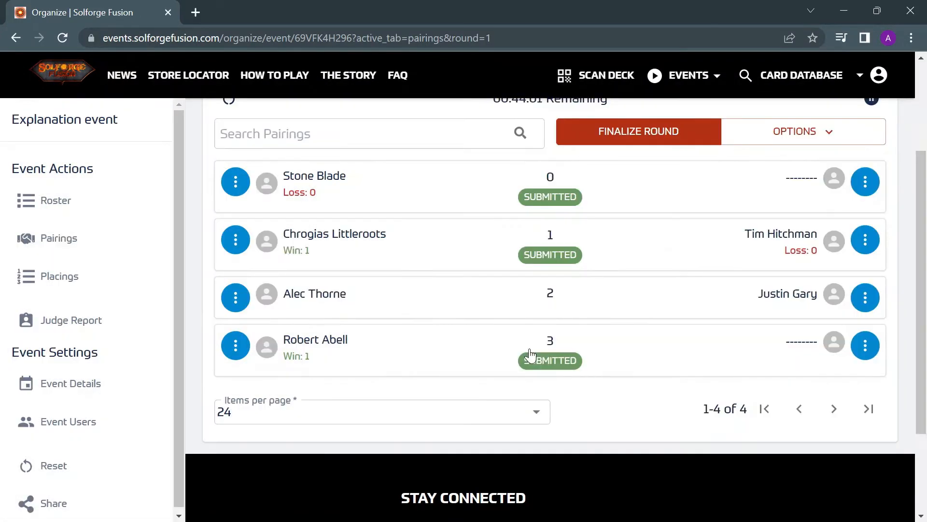
click(530, 351)
click(599, 290)
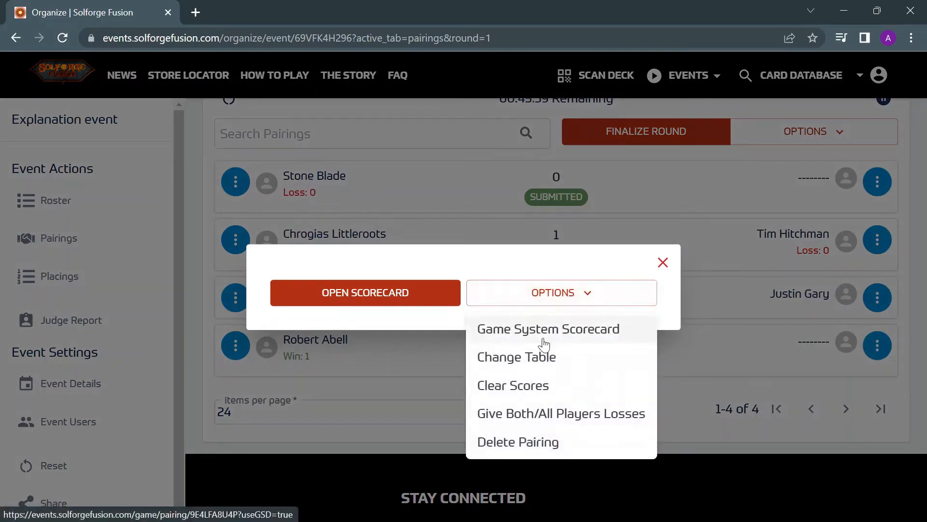
click(550, 384)
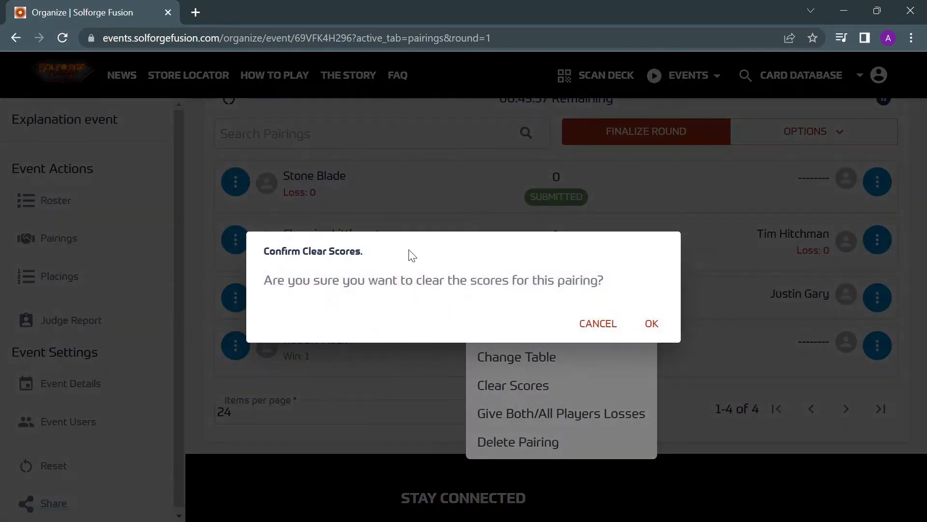
click(651, 323)
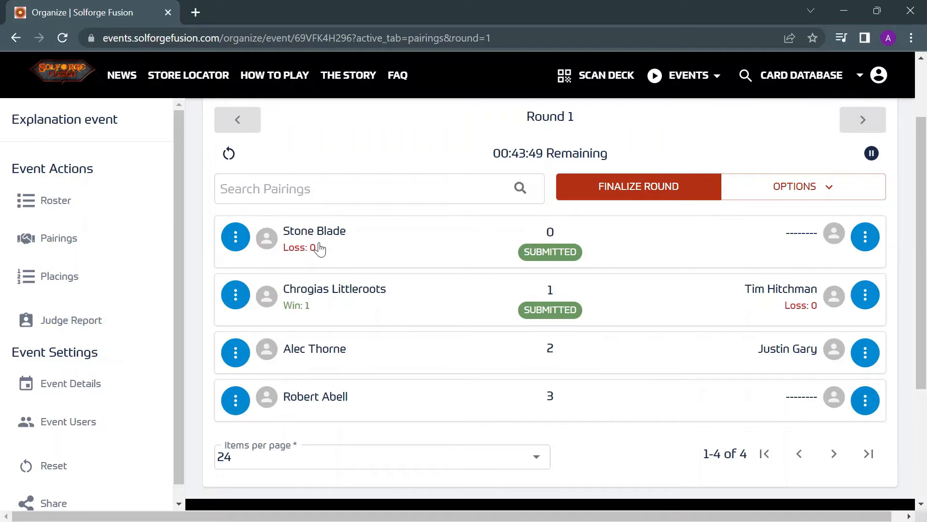
- Clear the submitted scores of the table 0 pairing and confirm
right_click(543, 245)
click(517, 240)
click(550, 294)
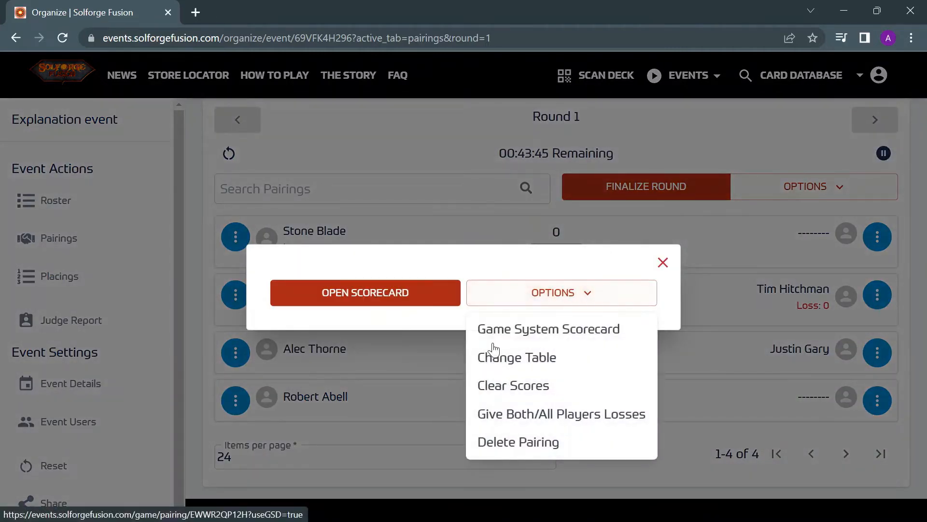
click(545, 386)
click(649, 324)
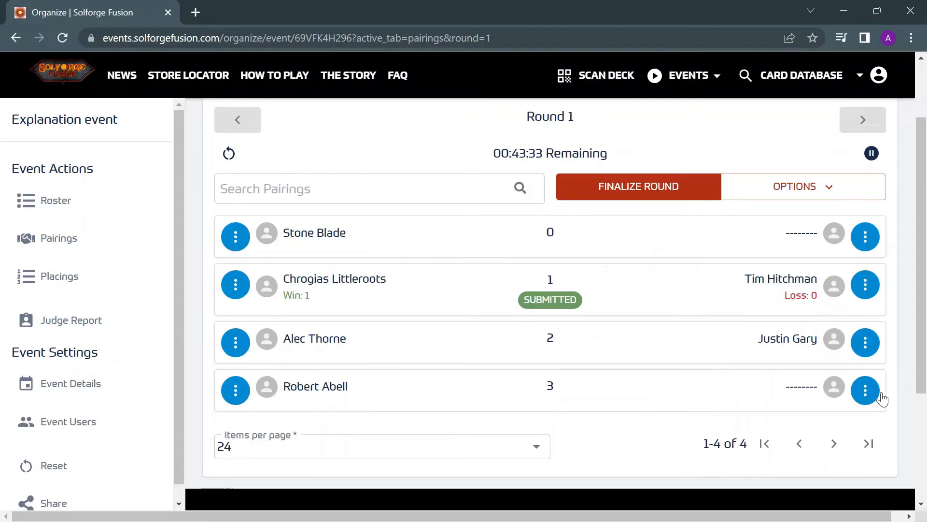
- Swap the table 0 player into the empty opponent seat at table 3
click(875, 392)
click(840, 420)
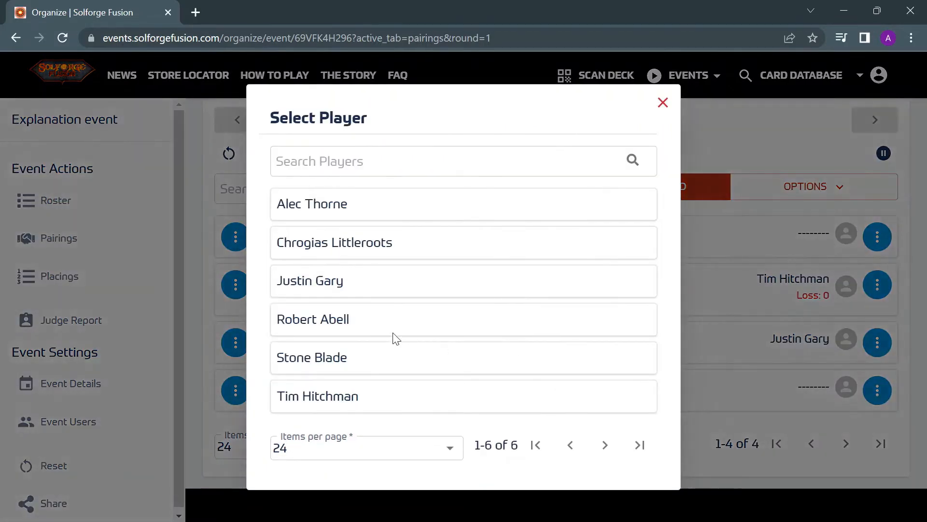
click(348, 358)
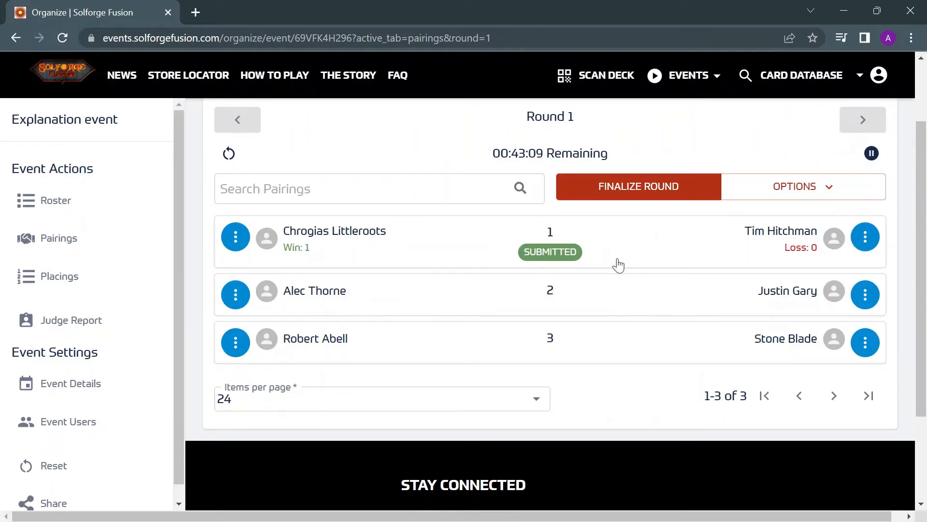
- Submit the scores for tables 2 and 3, giving the first-listed player at table 3 the win, and finalize Round 1
click(559, 334)
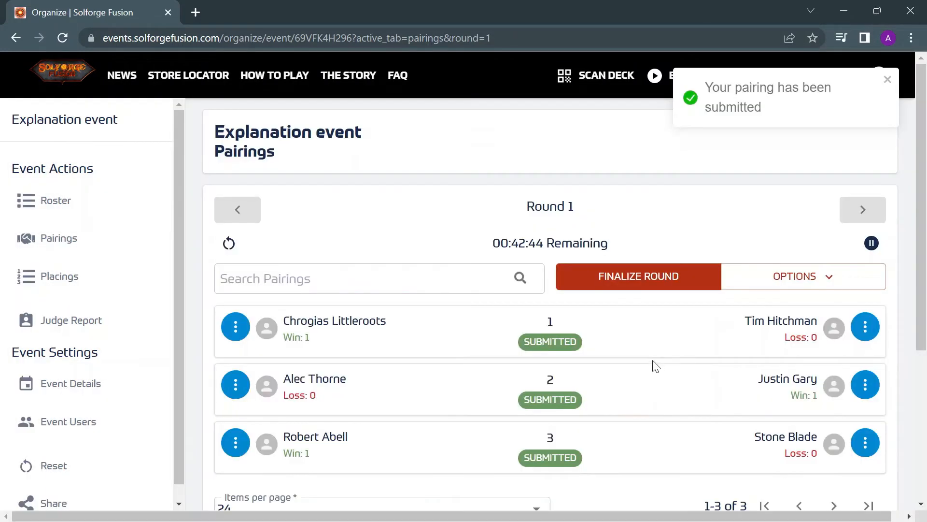
click(887, 79)
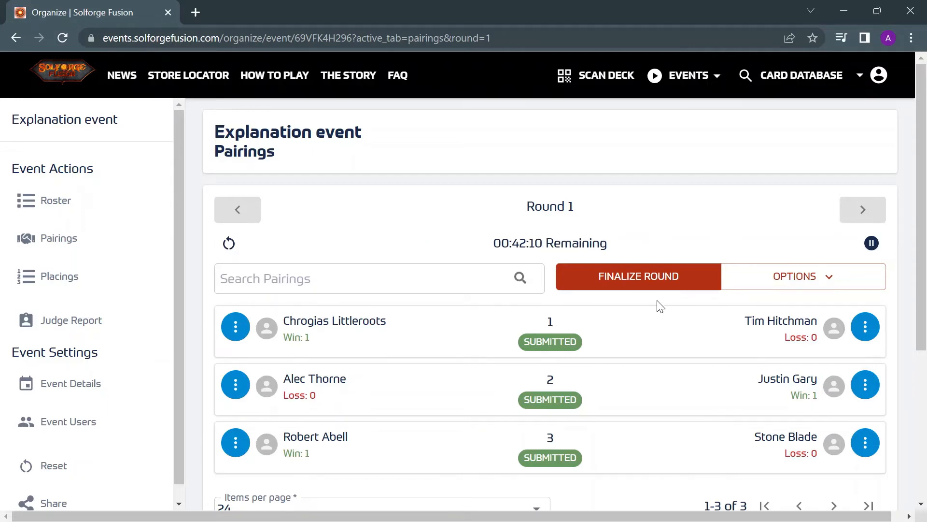
click(660, 276)
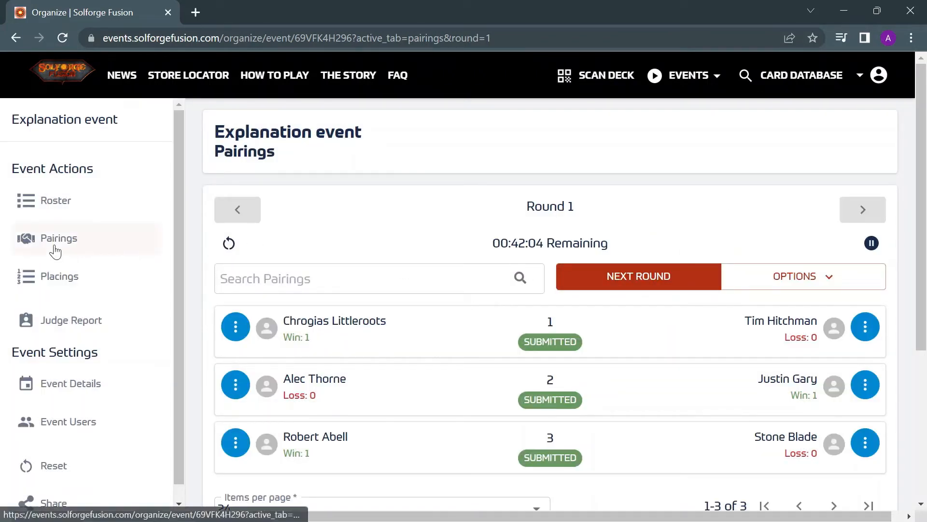
- Examine the player placings after Round 1, including match points and opponent match win percentages
click(52, 280)
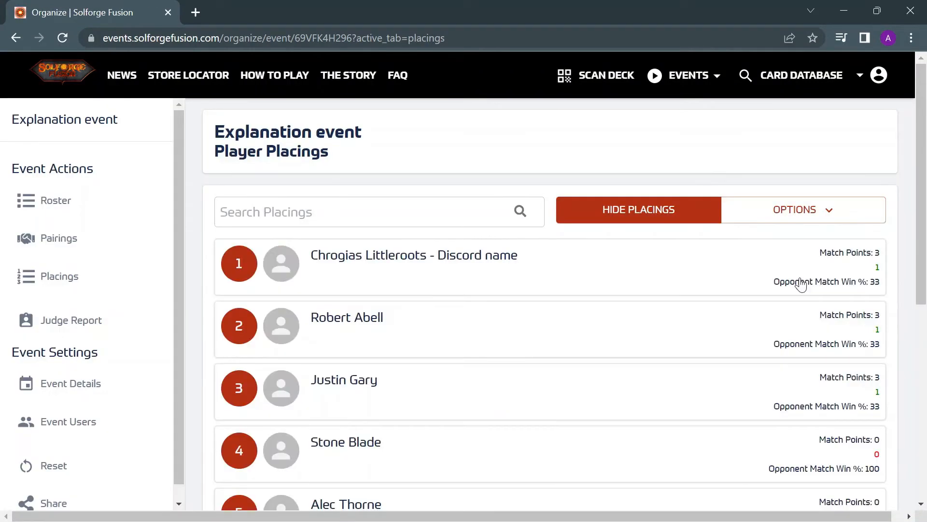
scroll(821, 260, down, 2)
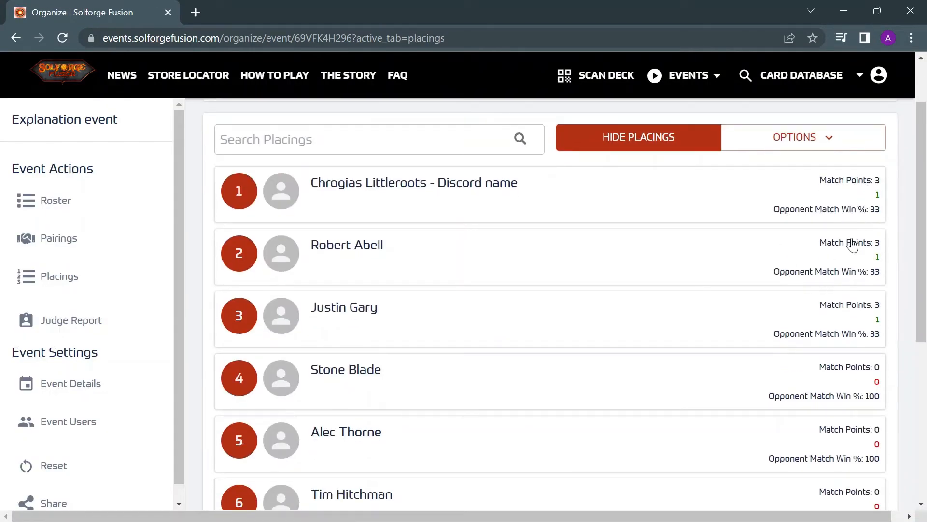
scroll(853, 246, down, 3)
scroll(839, 379, up, 4)
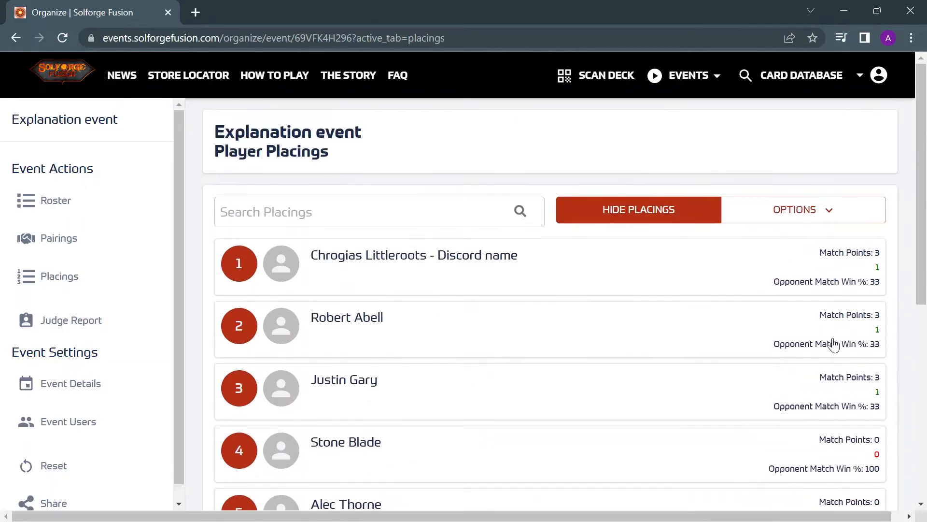
scroll(832, 344, down, 5)
scroll(824, 346, up, 6)
- Return to the Round 1 pairings and check the options for the finalized round without choosing any
click(56, 236)
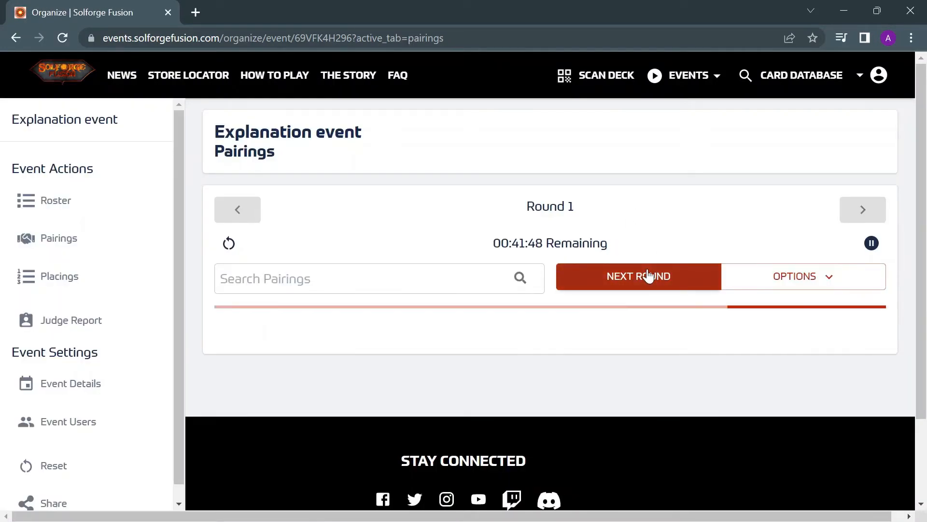
click(802, 279)
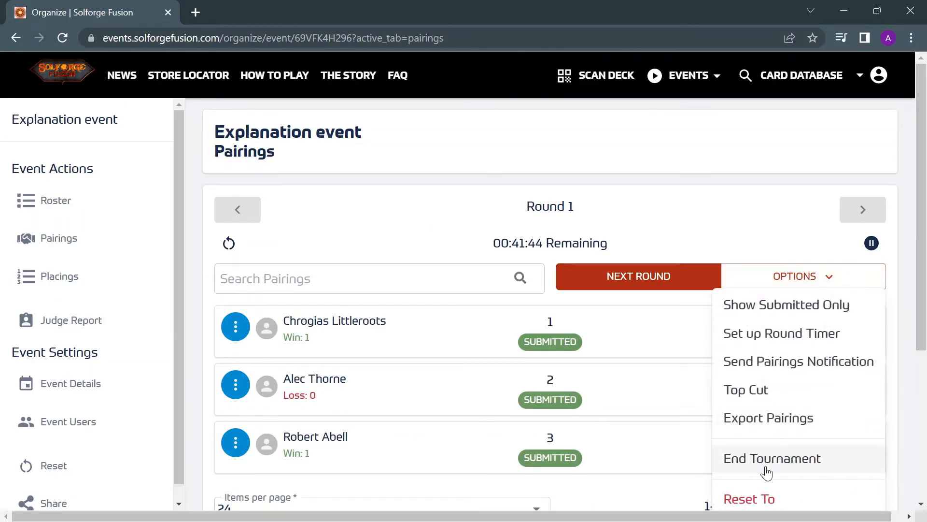
click(729, 245)
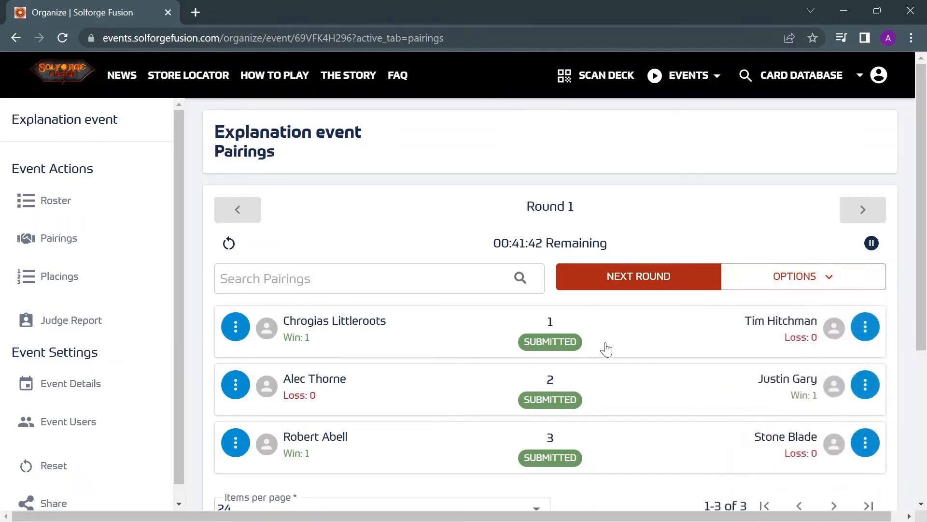
- Check the options for the submitted table 1 pairing in Round 1 without choosing any
click(349, 343)
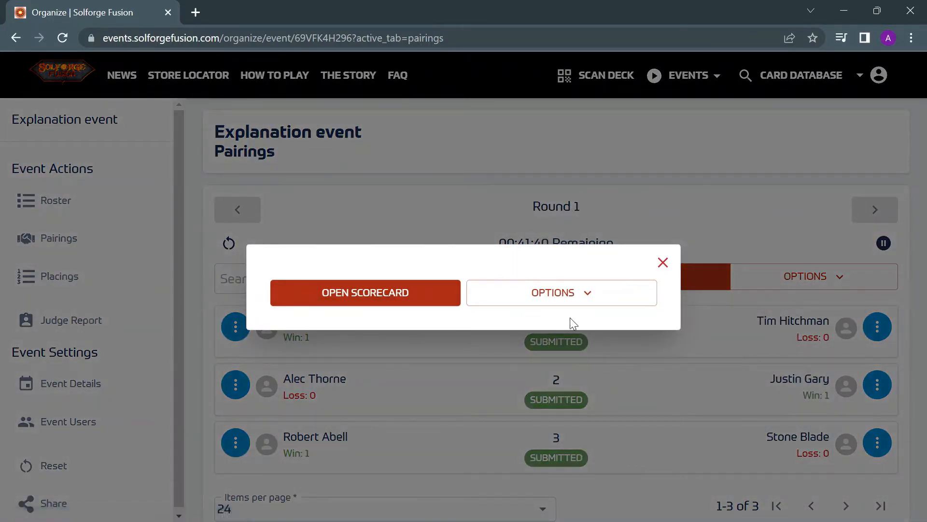
click(600, 300)
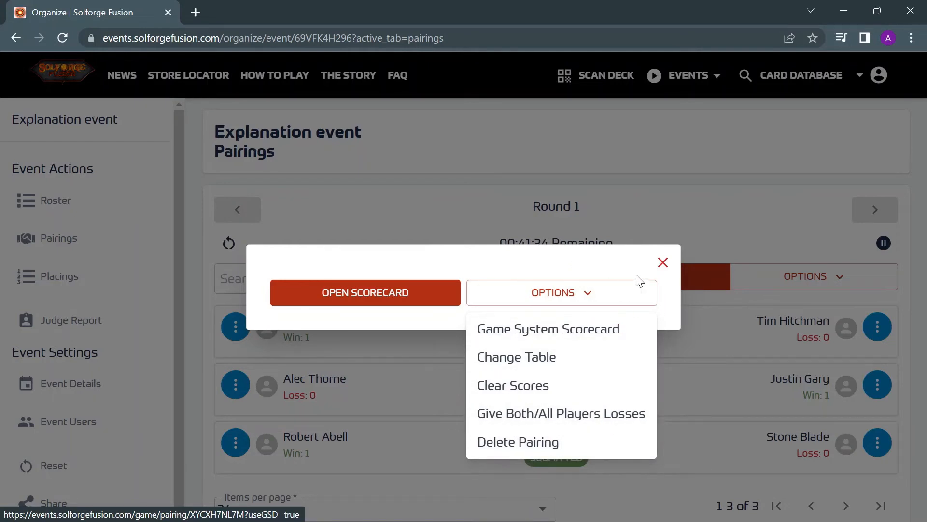
click(662, 263)
click(662, 263)
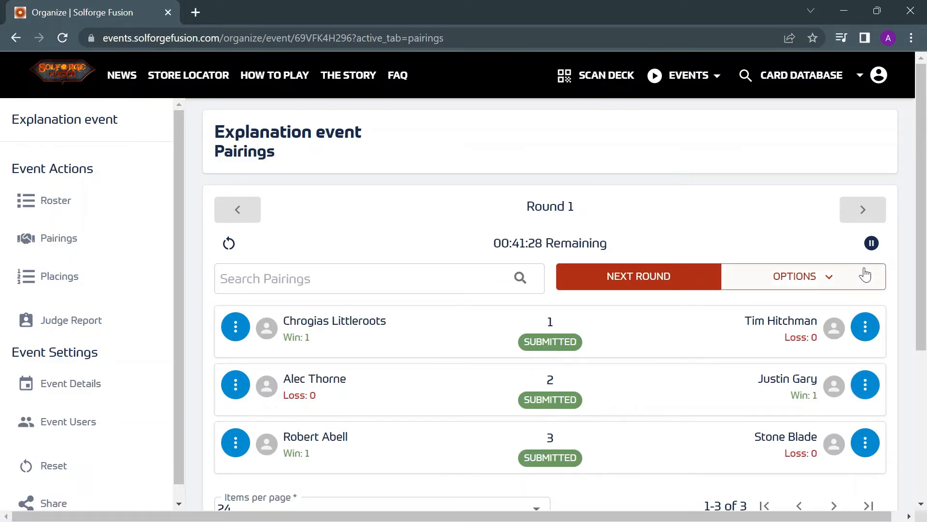
- Pause and clear the Round 1 timer, and generate the Round 2 pairings while declining the new timer setup
click(871, 243)
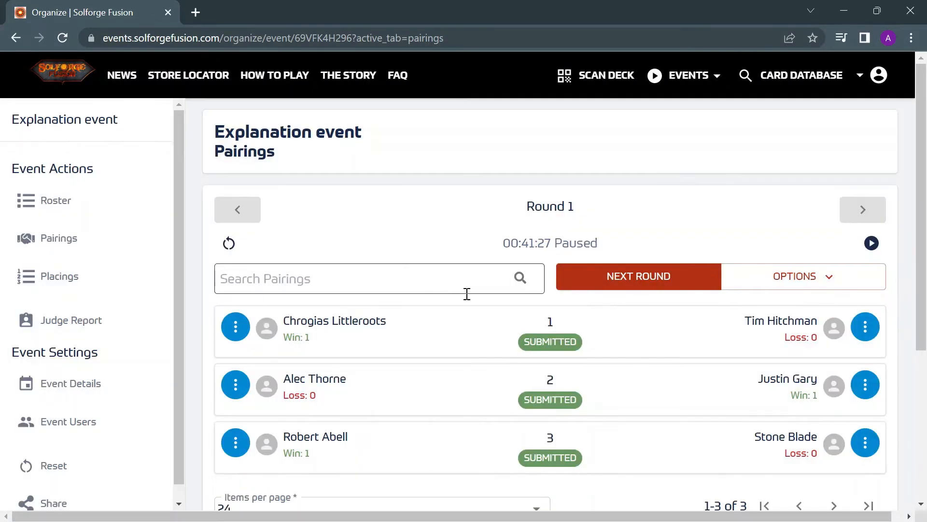
scroll(498, 333, down, 5)
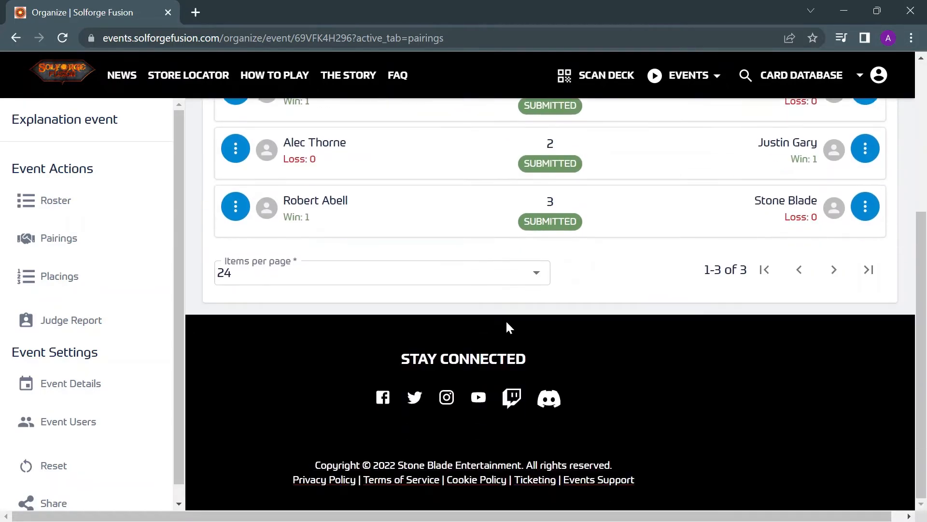
scroll(507, 325, up, 5)
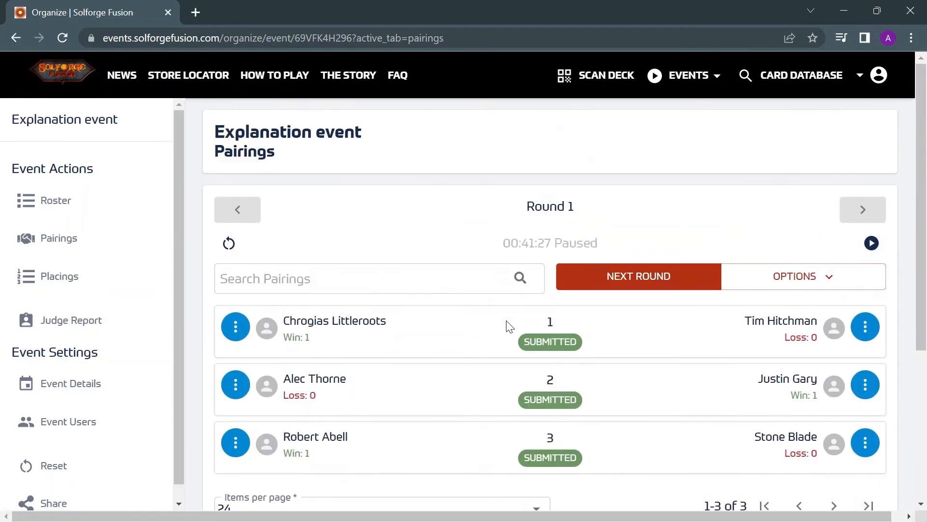
click(634, 289)
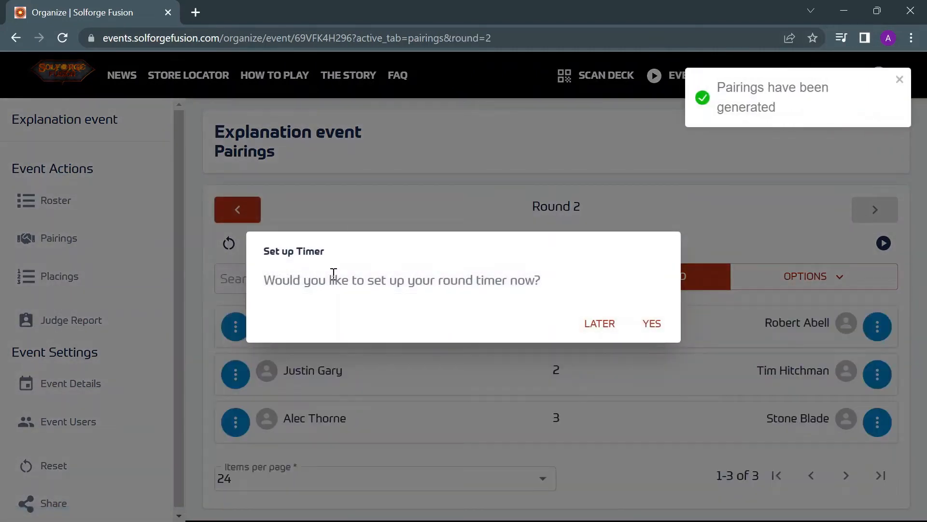
click(602, 335)
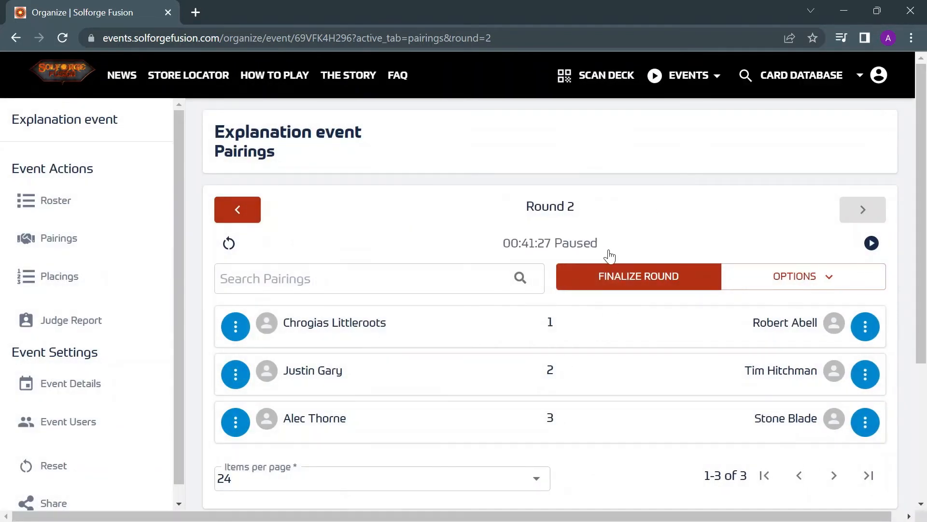
scroll(526, 307, down, 2)
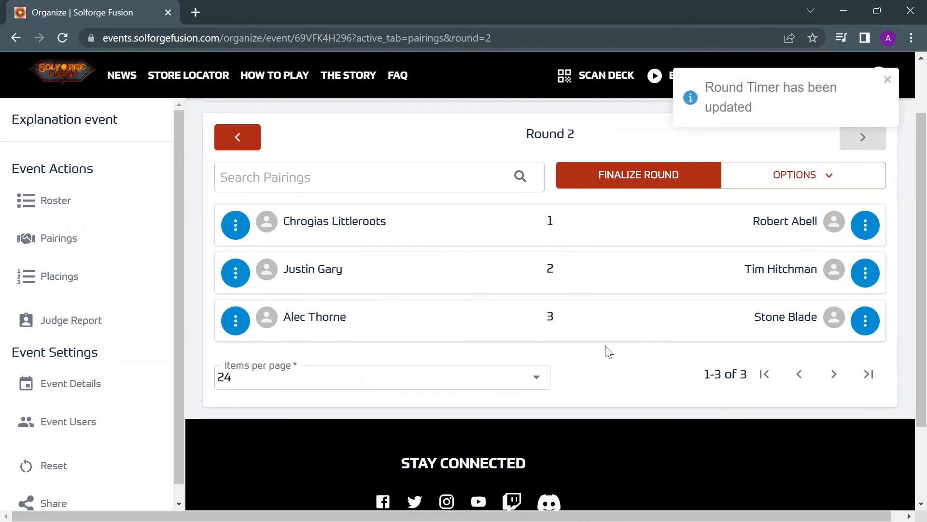
scroll(441, 219, up, 2)
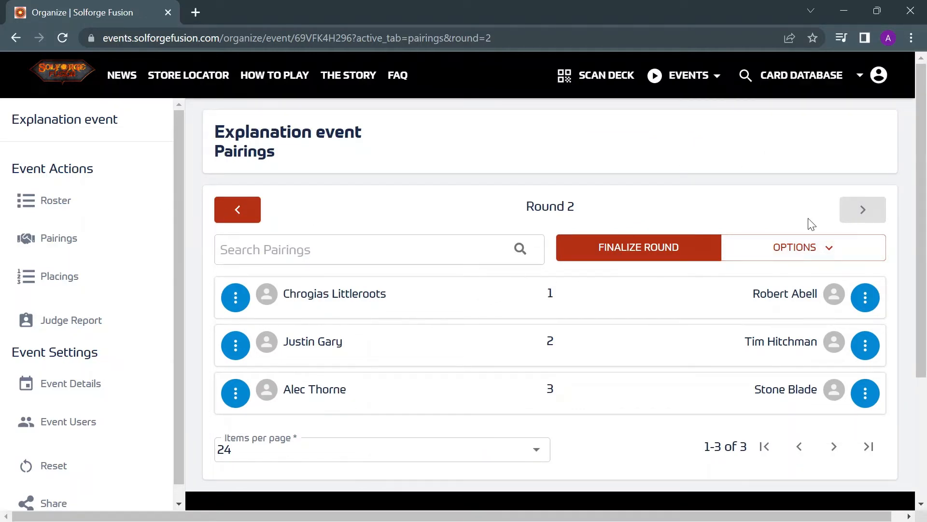
- Send the Round 2 pairings notification and start the round timer with a length of 0hrs 50mins
click(831, 252)
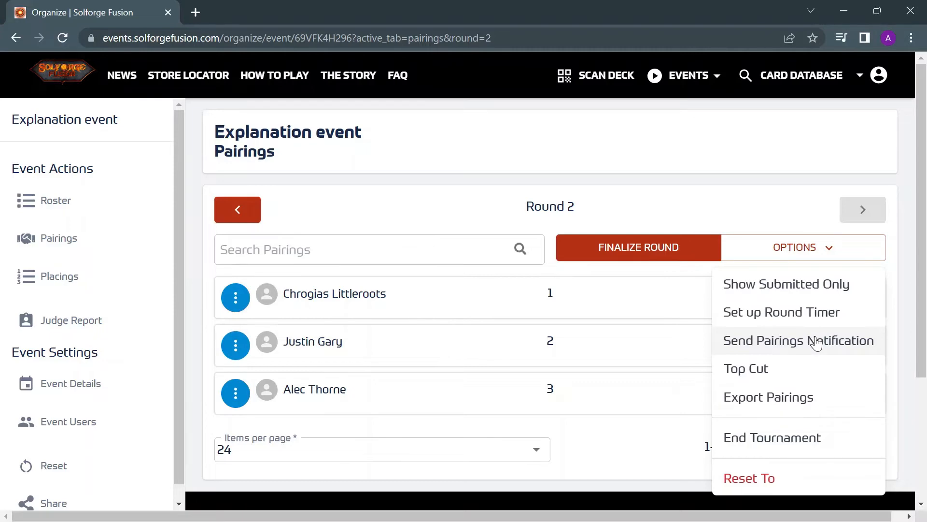
click(830, 337)
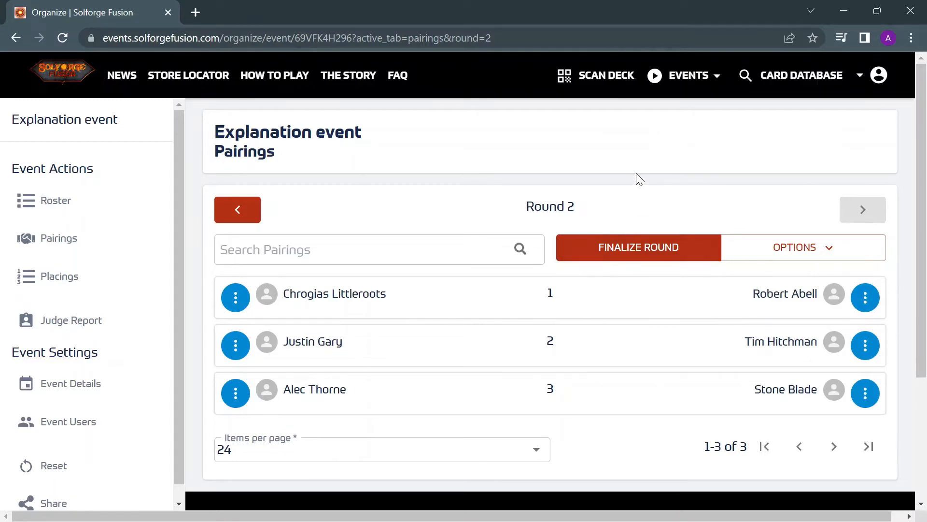
click(808, 255)
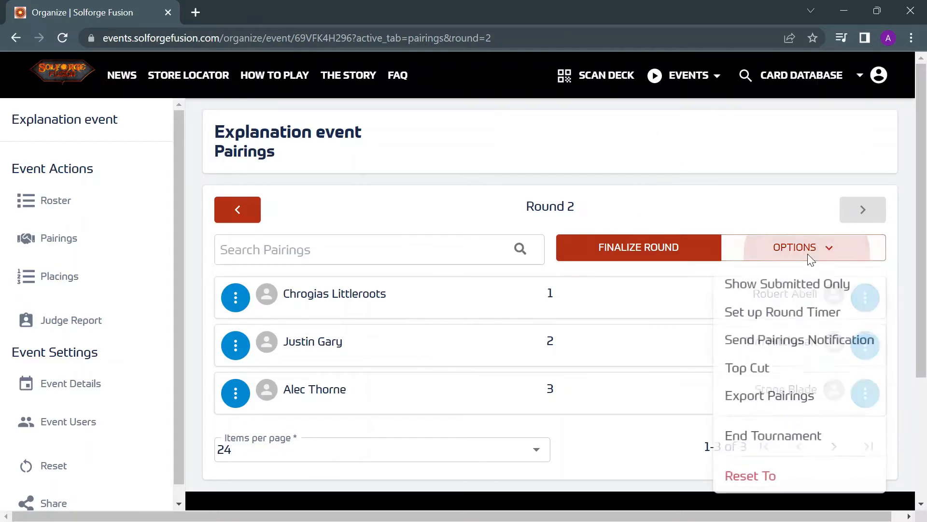
click(805, 312)
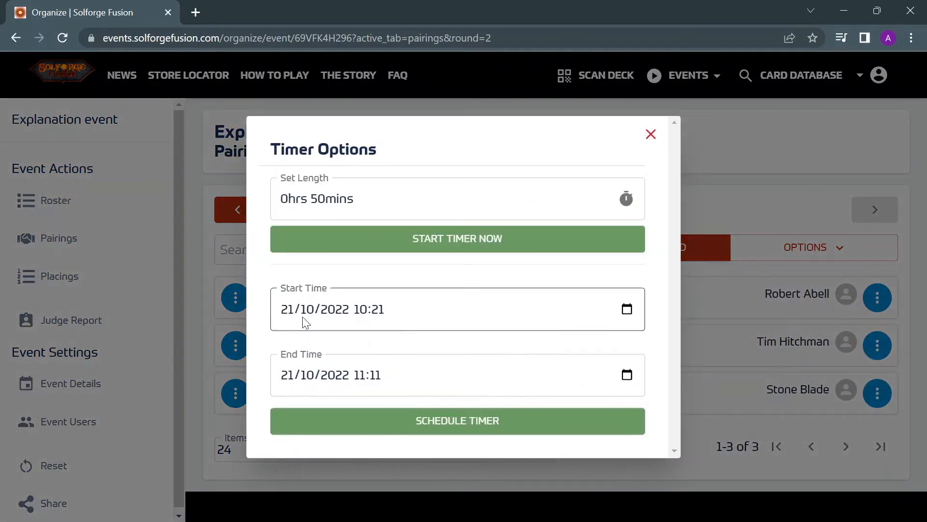
click(480, 231)
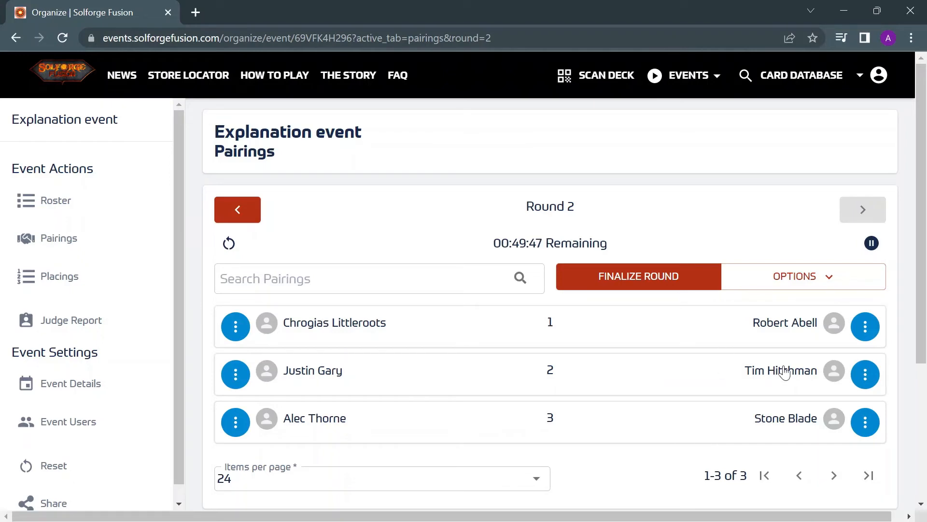
- Submit the table 3 scorecard with Win and First Turn given to the first-listed player
click(631, 422)
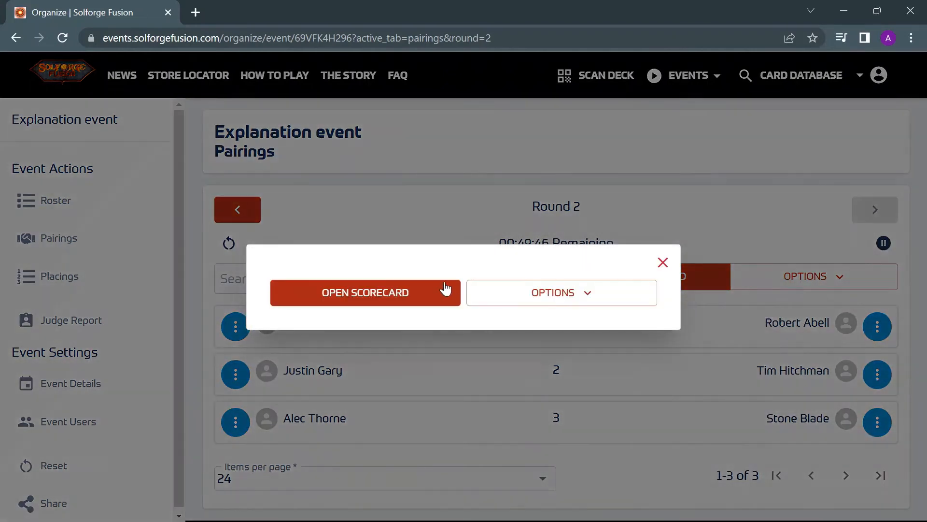
click(414, 300)
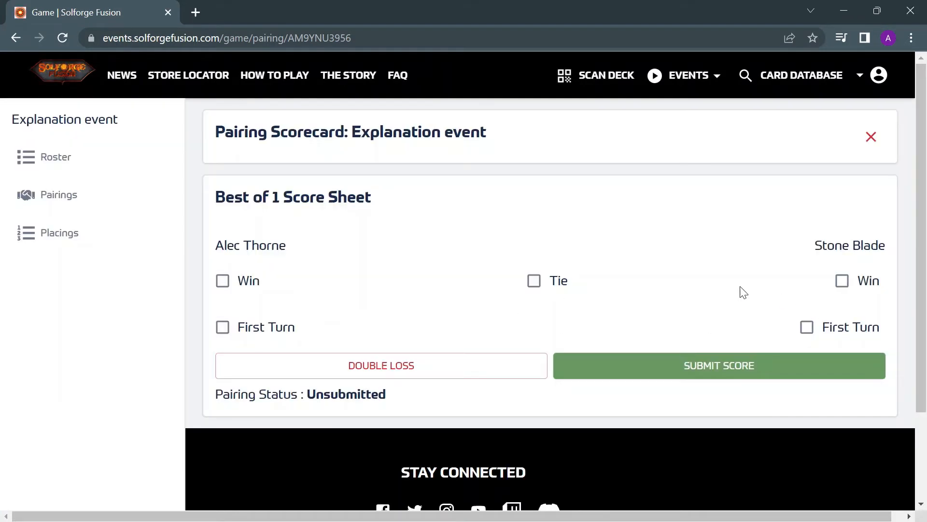
click(223, 281)
click(222, 327)
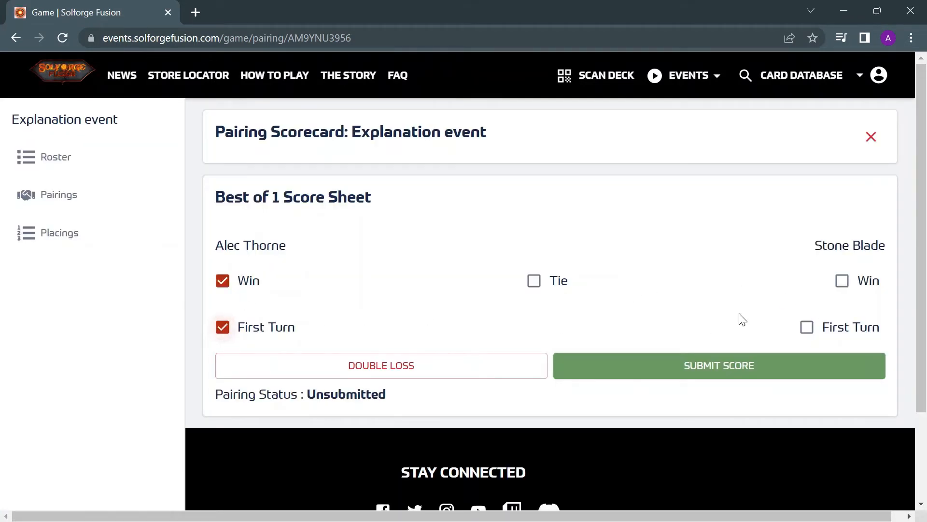
click(692, 375)
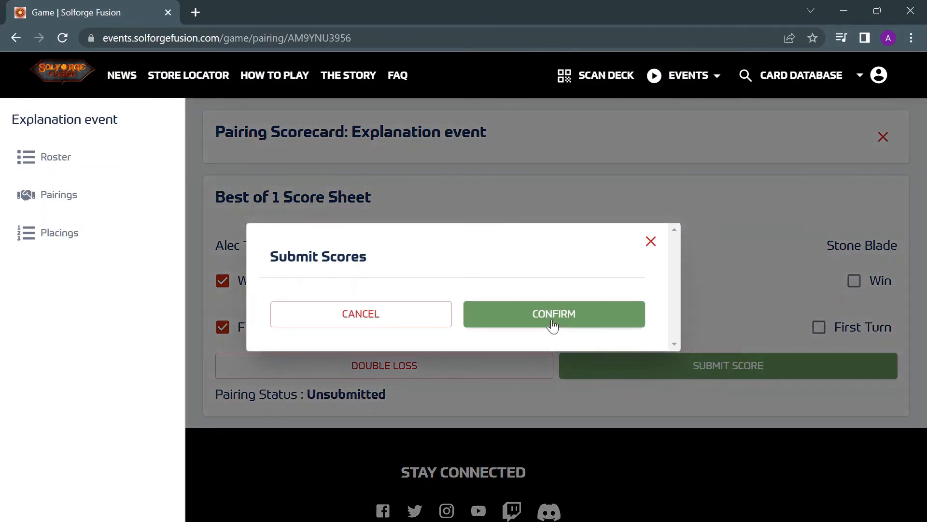
click(550, 325)
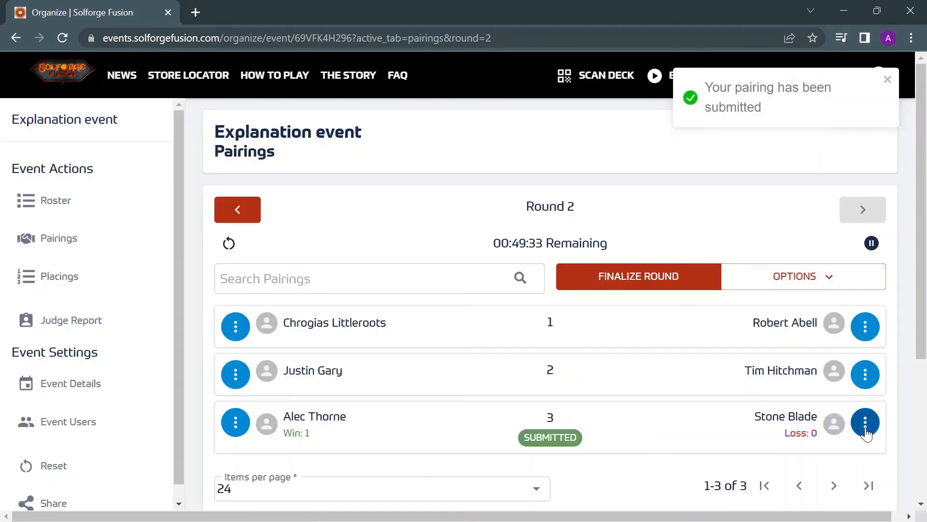
- Drop the second-listed player at table 3 from the event
click(864, 427)
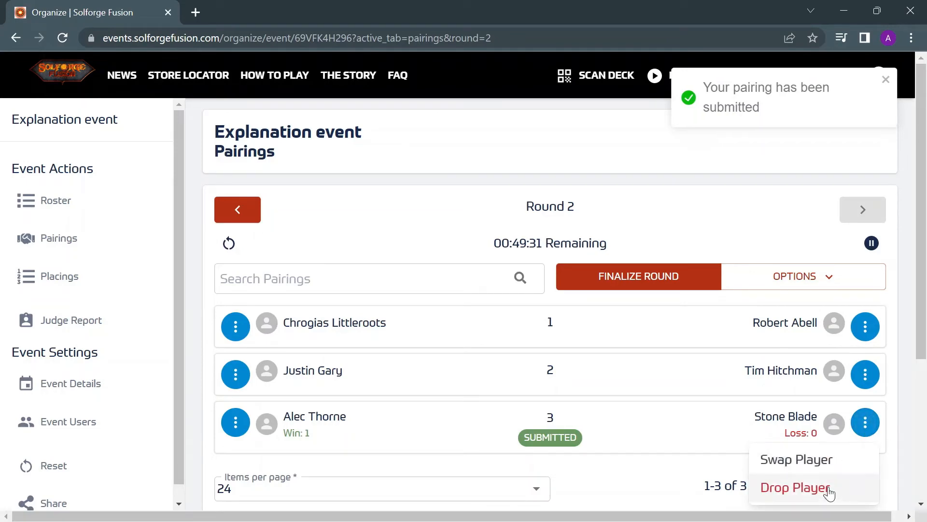
click(828, 488)
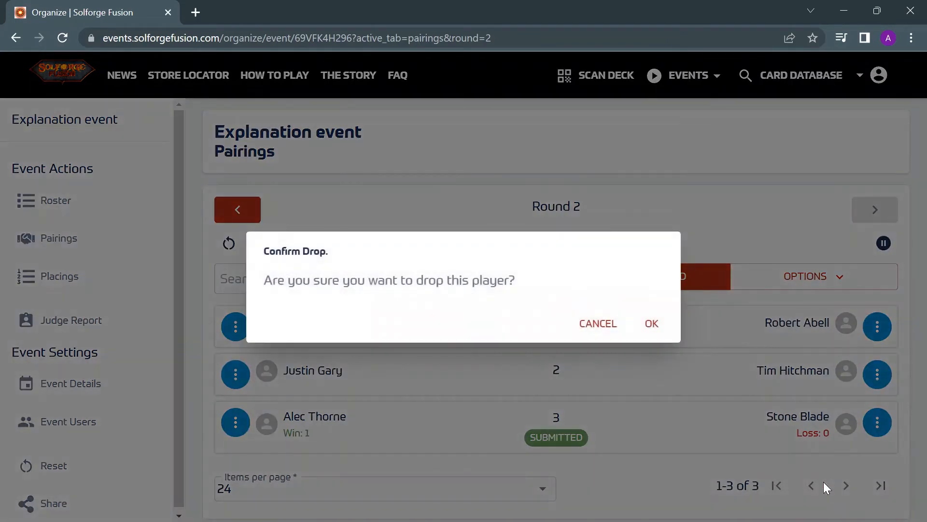
click(653, 323)
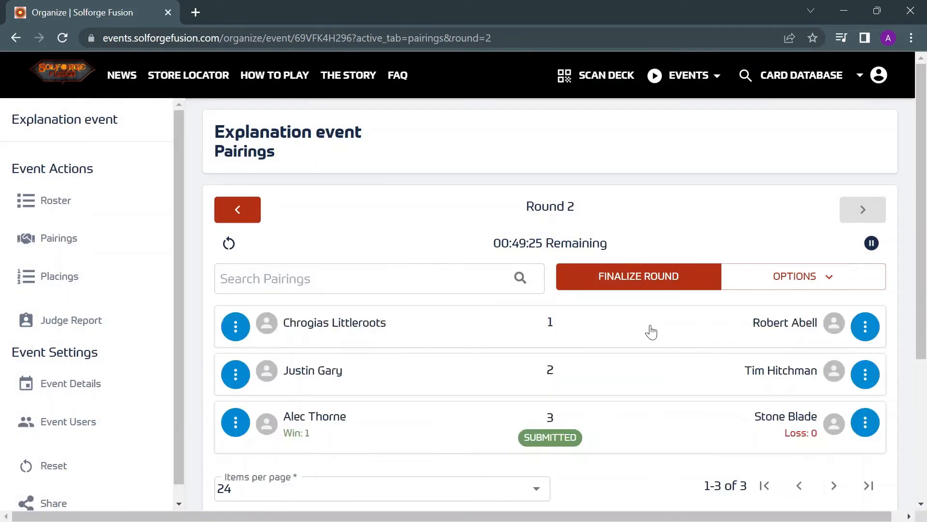
scroll(648, 331, down, 1)
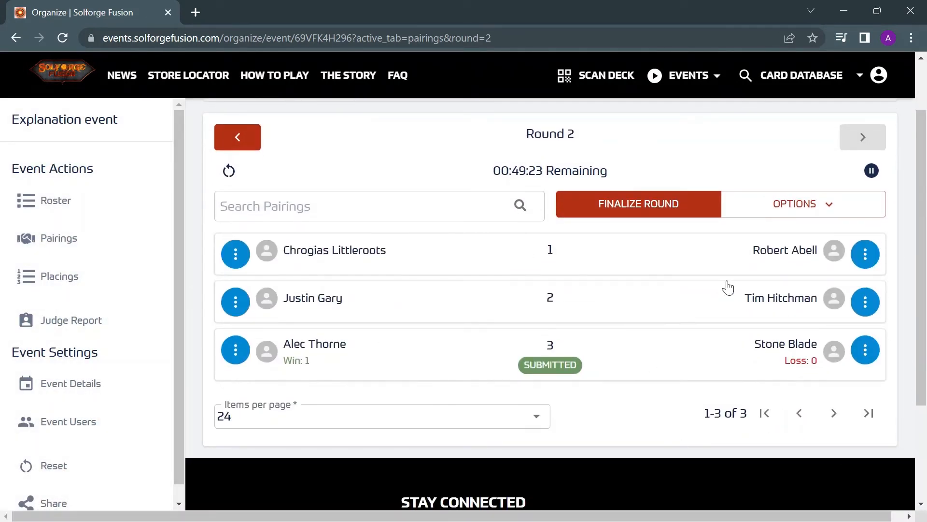
- Find the dropped player in the roster and check the options in their player details without choosing any
click(62, 198)
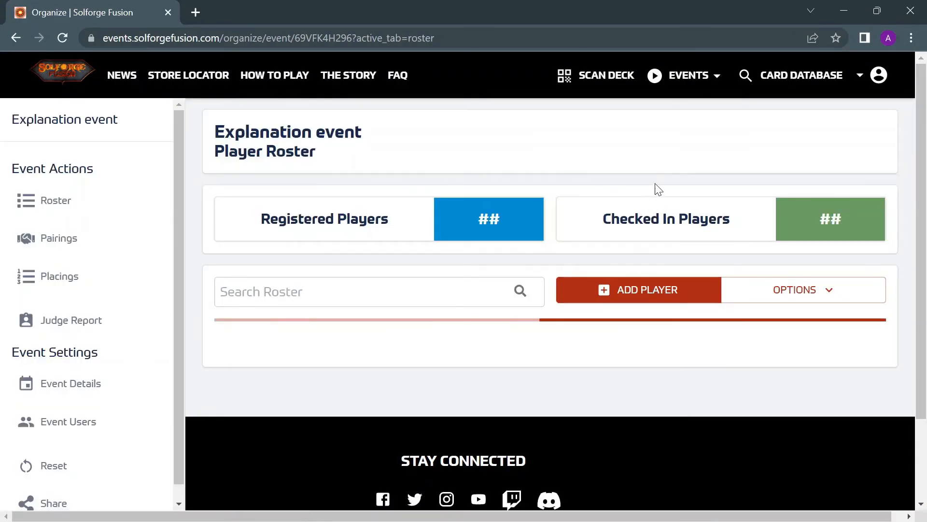
scroll(650, 177, down, 3)
scroll(298, 245, down, 2)
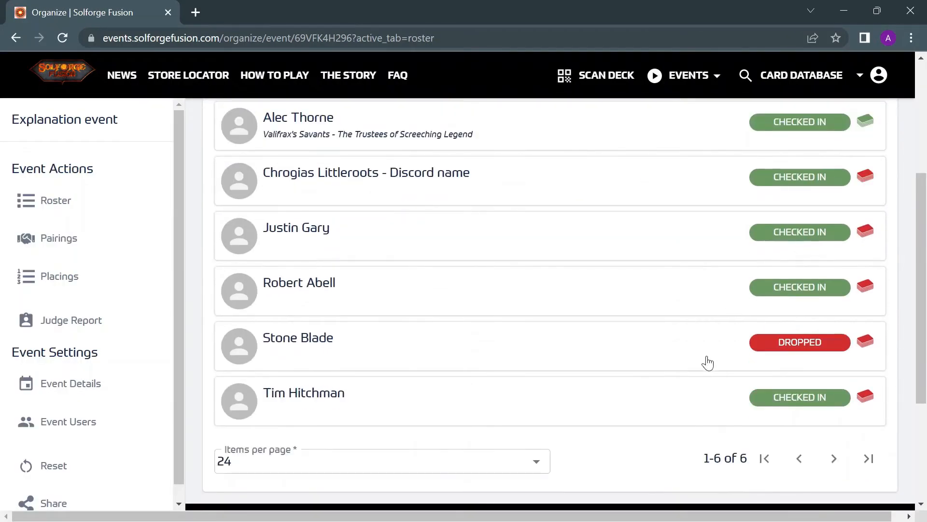
click(555, 345)
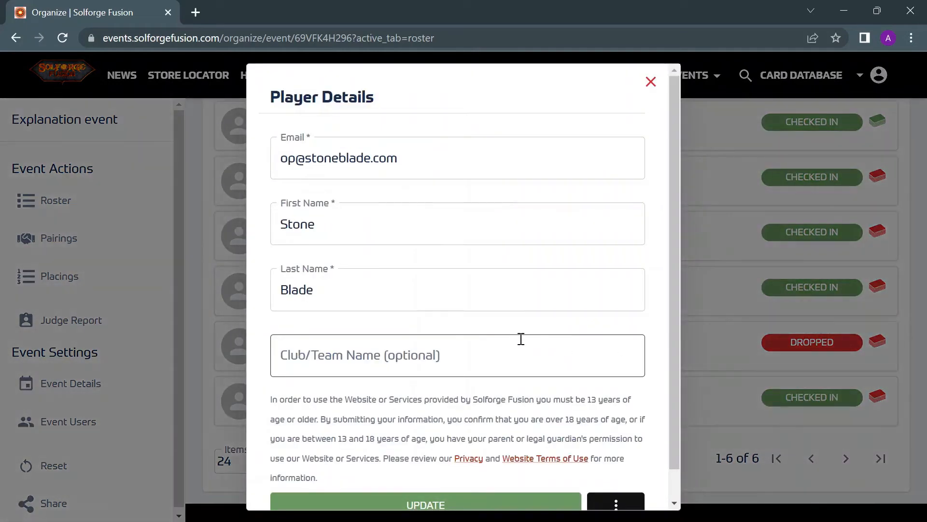
scroll(507, 386, down, 2)
click(615, 474)
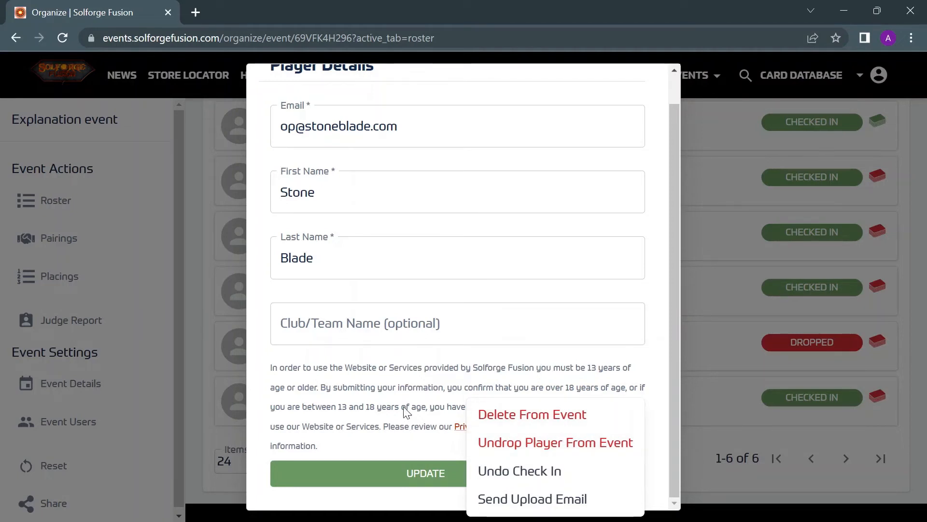
click(373, 402)
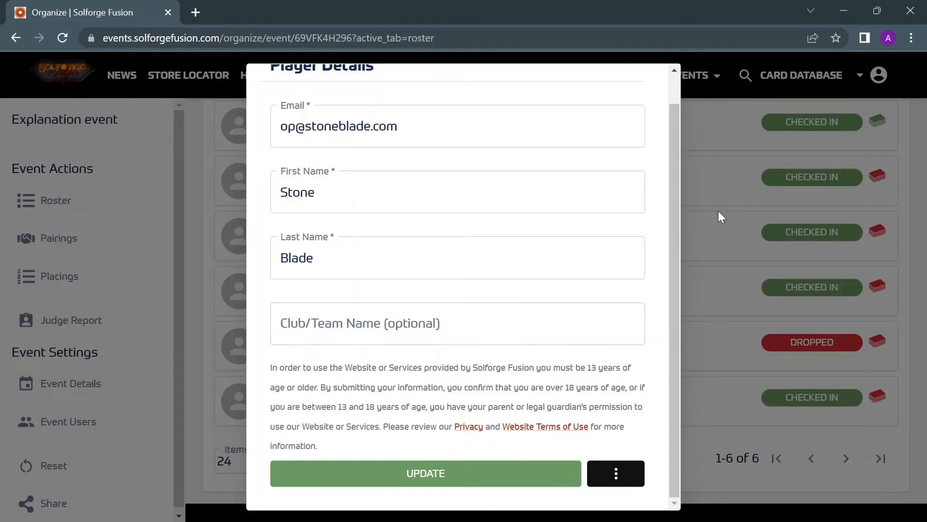
scroll(600, 182, up, 1)
click(650, 82)
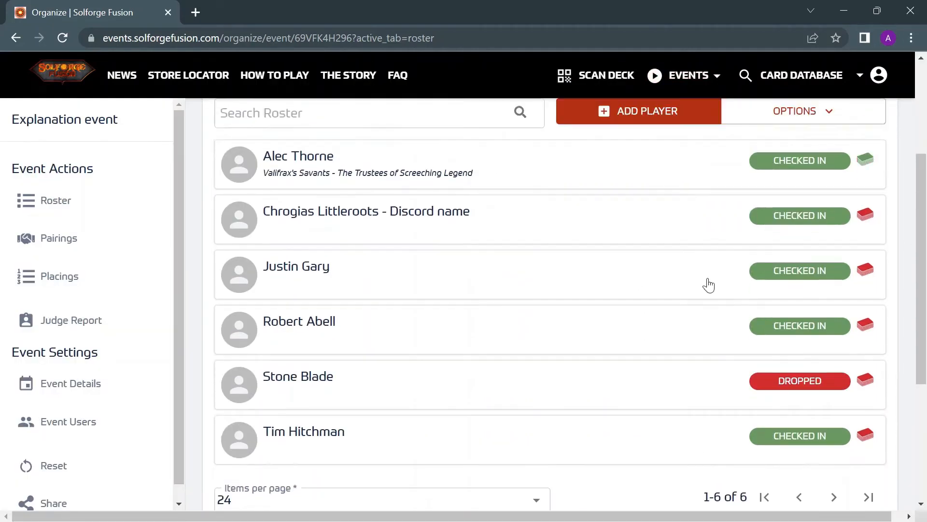
scroll(708, 285, up, 5)
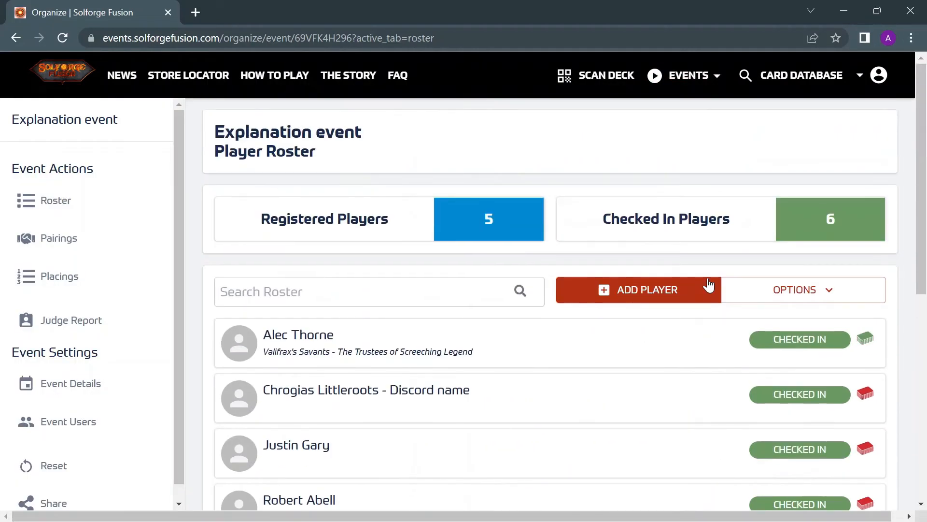
- Submit the Round 2 scores for tables 1 and 2 with wins for the first-listed players, and finalize the round
click(67, 239)
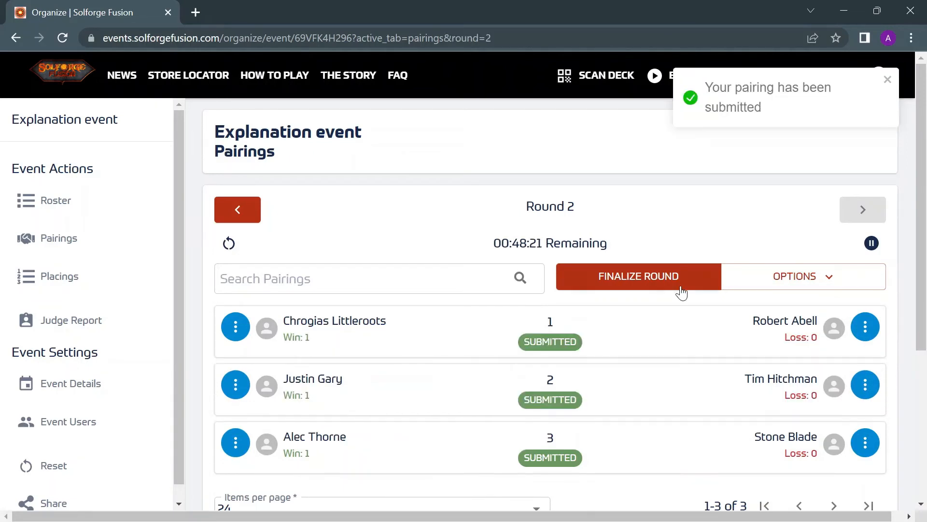
scroll(669, 248, down, 1)
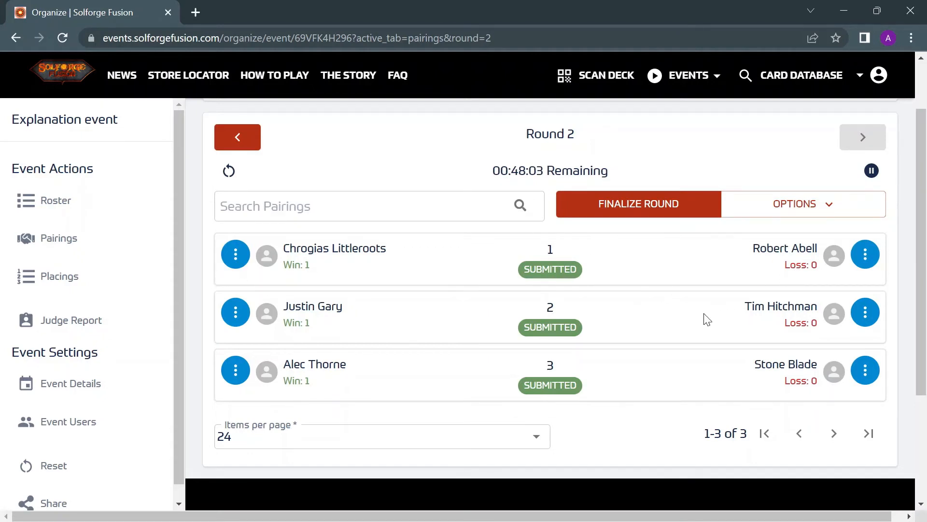
scroll(695, 356, up, 2)
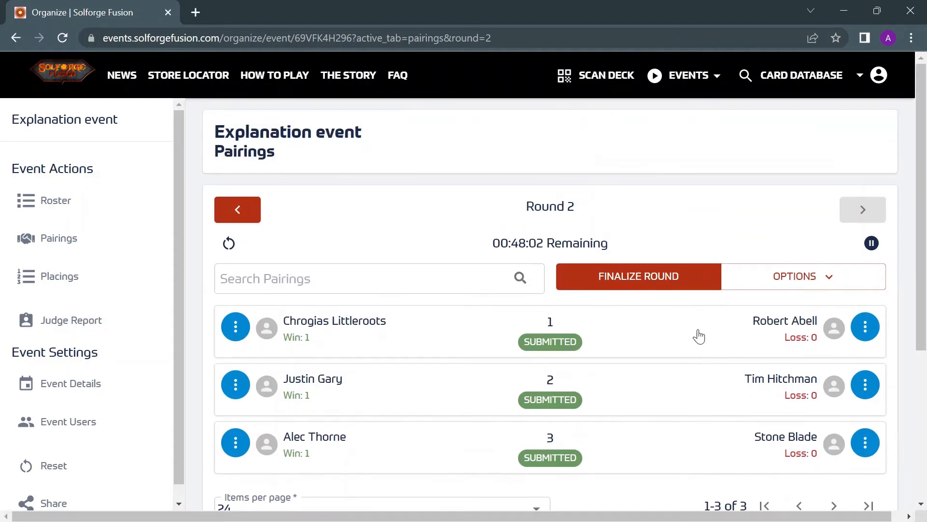
click(647, 274)
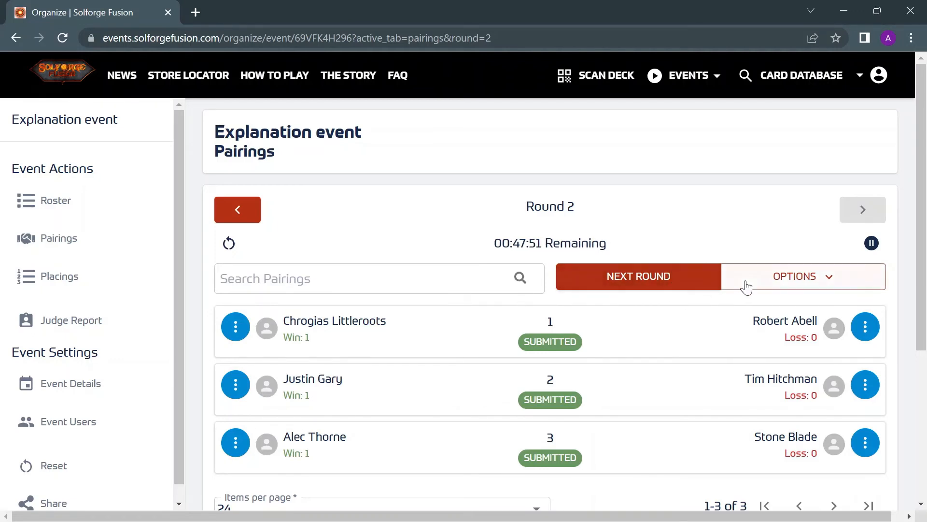
- Generate the Round 3 pairings and postpone the round timer setup
click(762, 279)
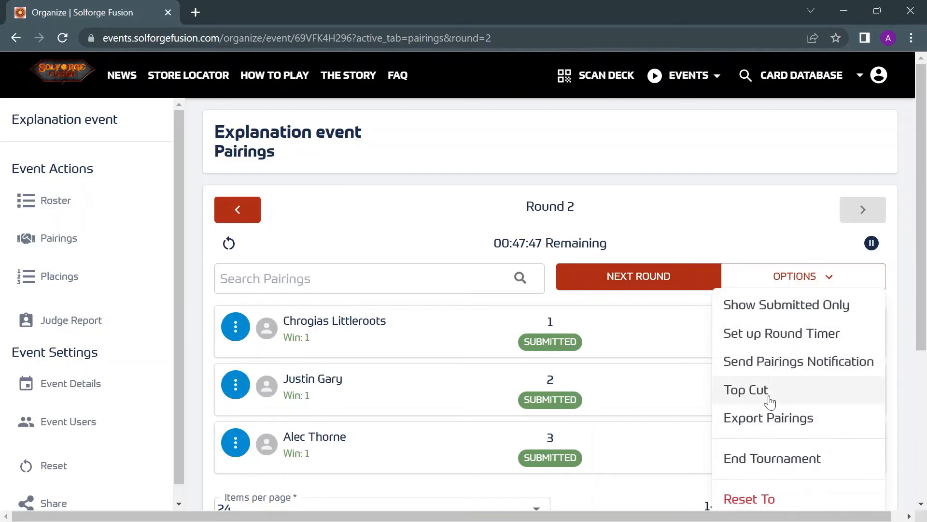
click(745, 203)
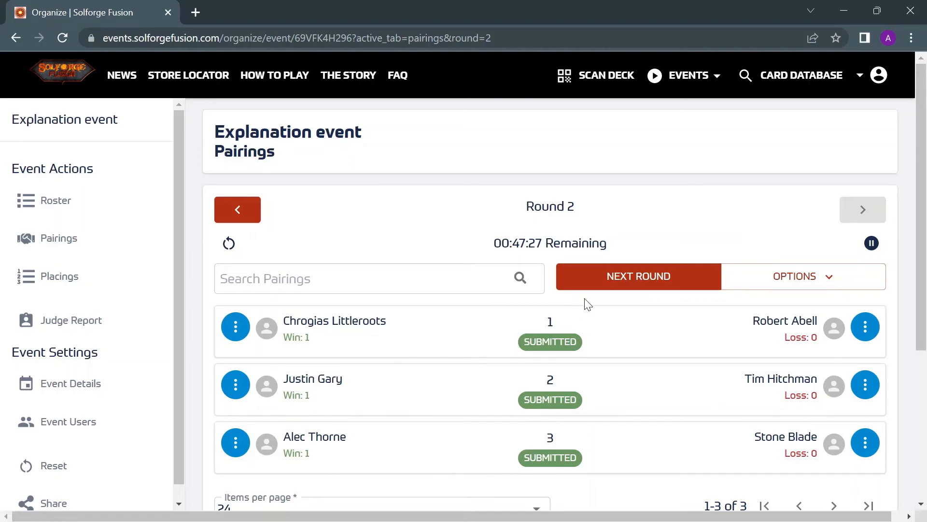
click(600, 286)
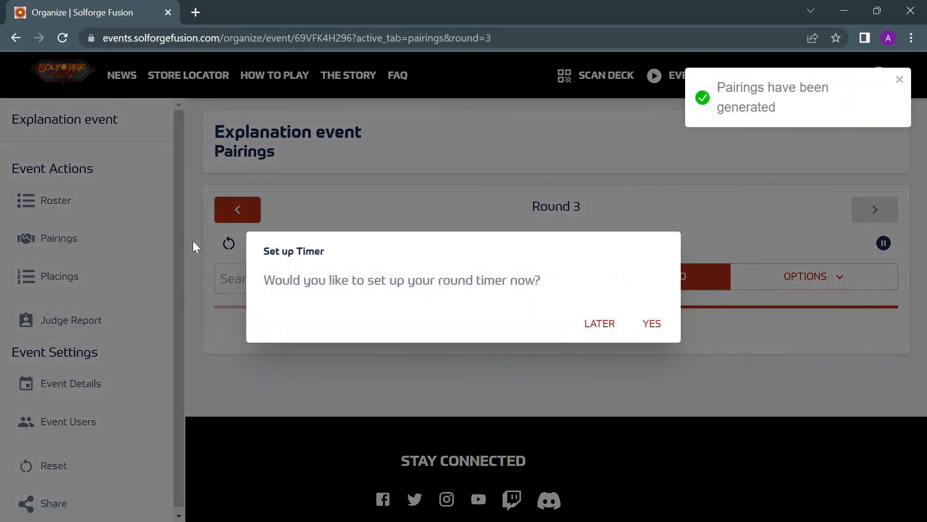
click(600, 323)
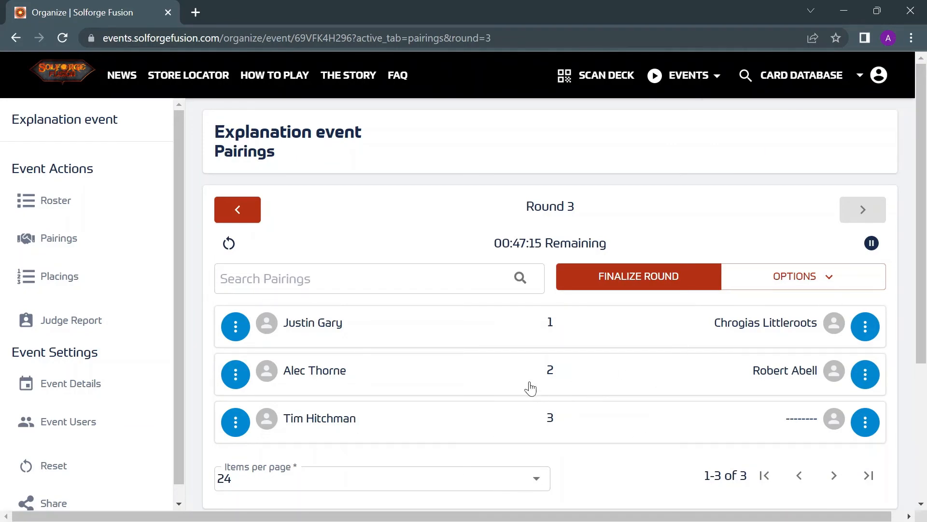
- Start the Round 3 timer immediately with a length of 0hrs 50mins
click(832, 282)
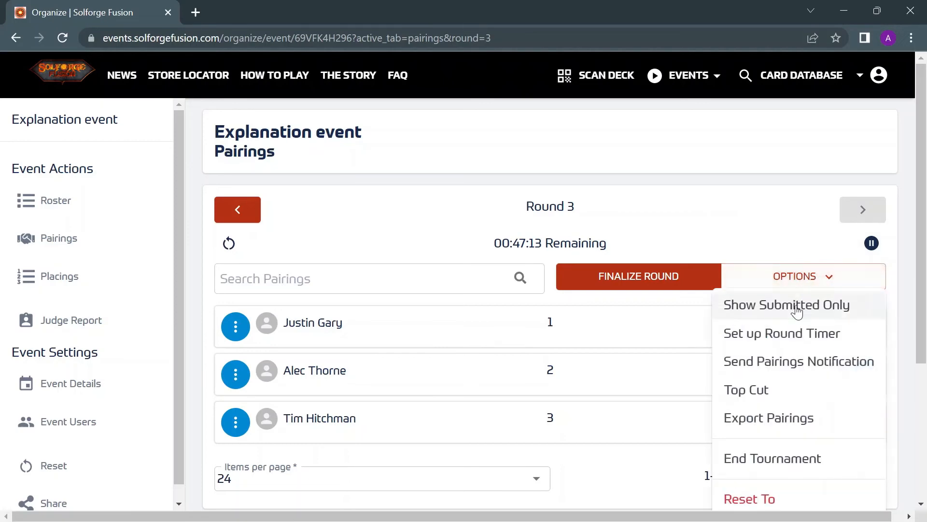
click(821, 340)
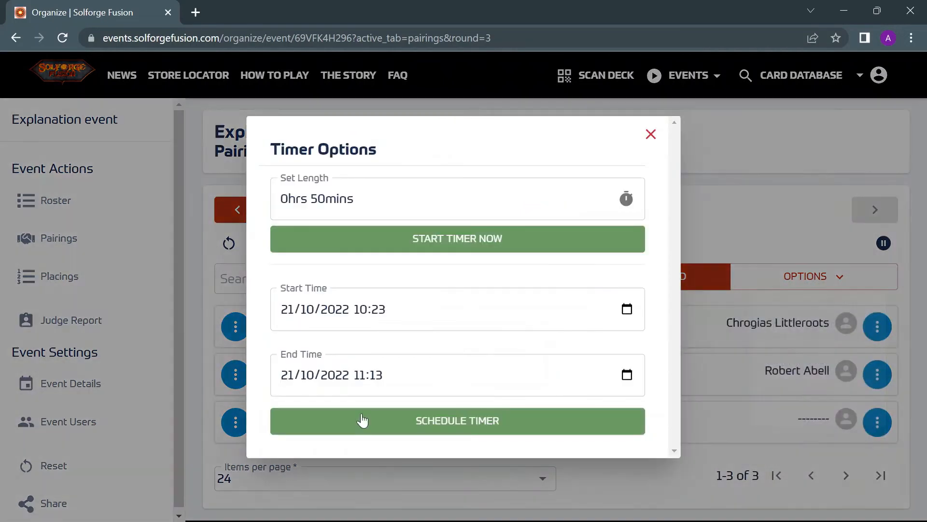
click(453, 242)
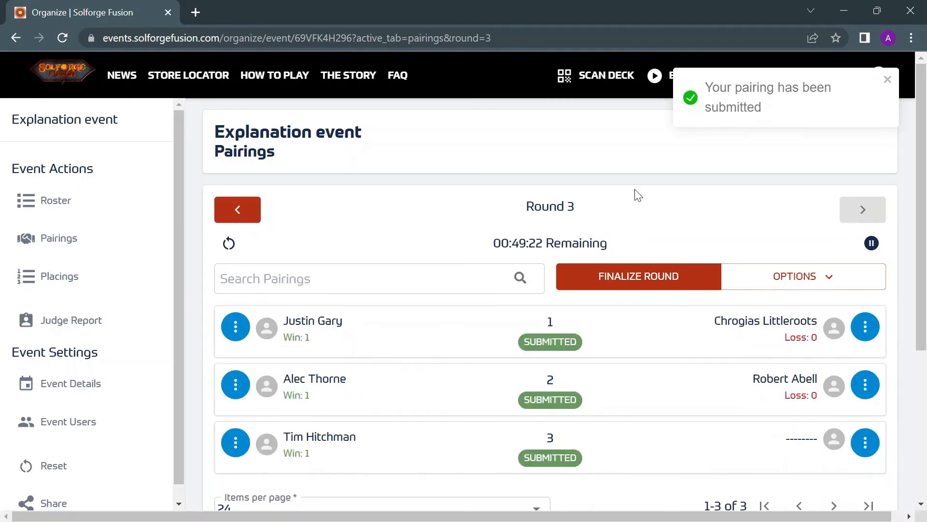
- Dismiss the score submission notice and finalize Round 3
click(888, 79)
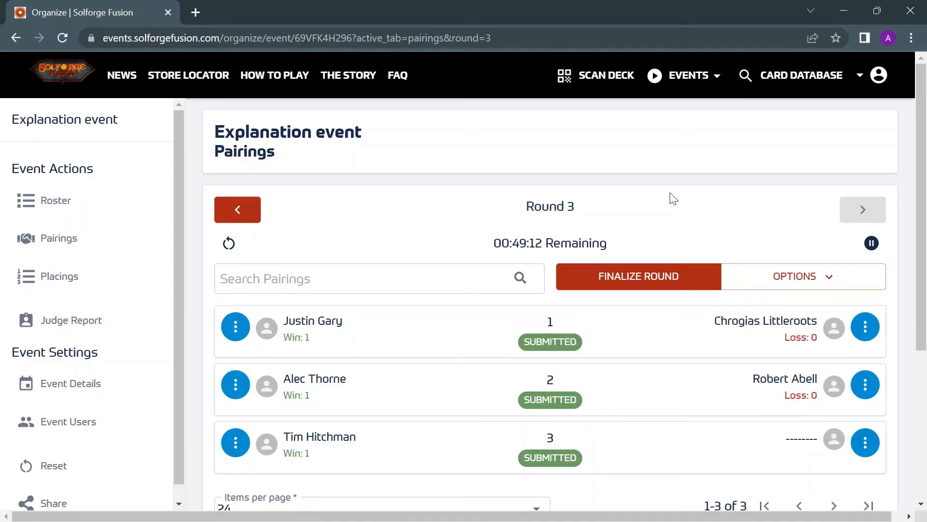
click(669, 270)
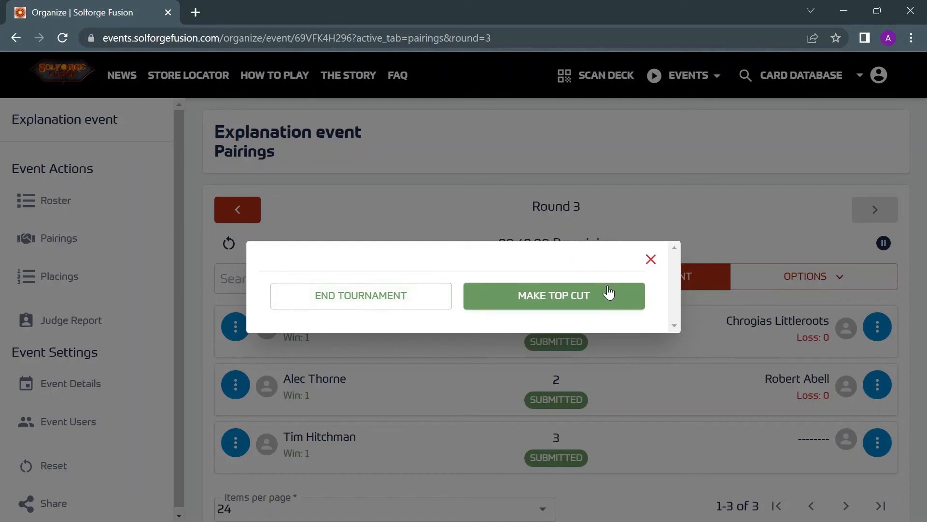
- Open the top cut settings with Single Elimination pairing and try a cut by 2 wins, switching that cut off again
click(552, 302)
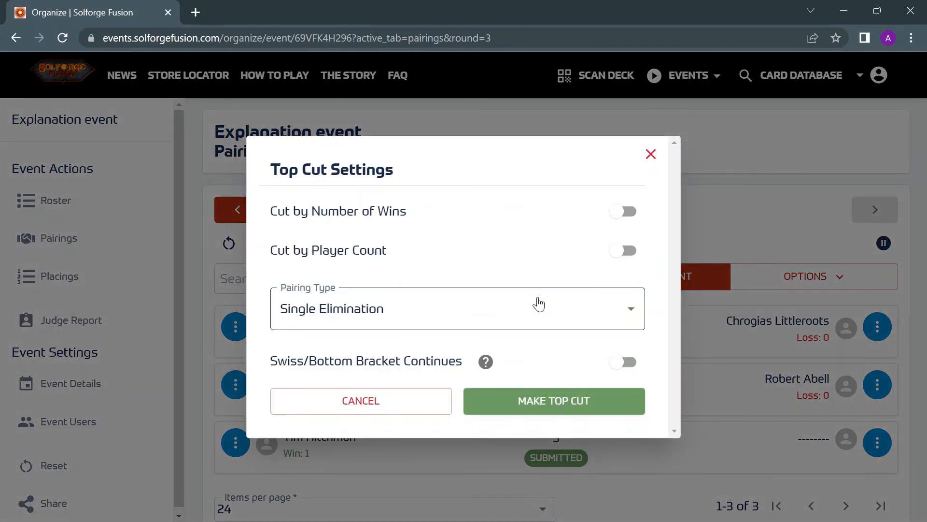
click(508, 317)
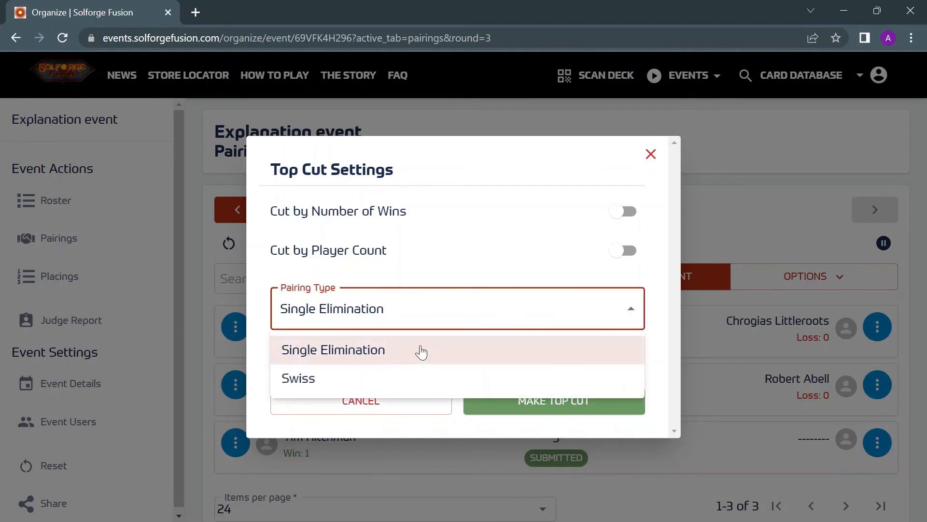
click(387, 355)
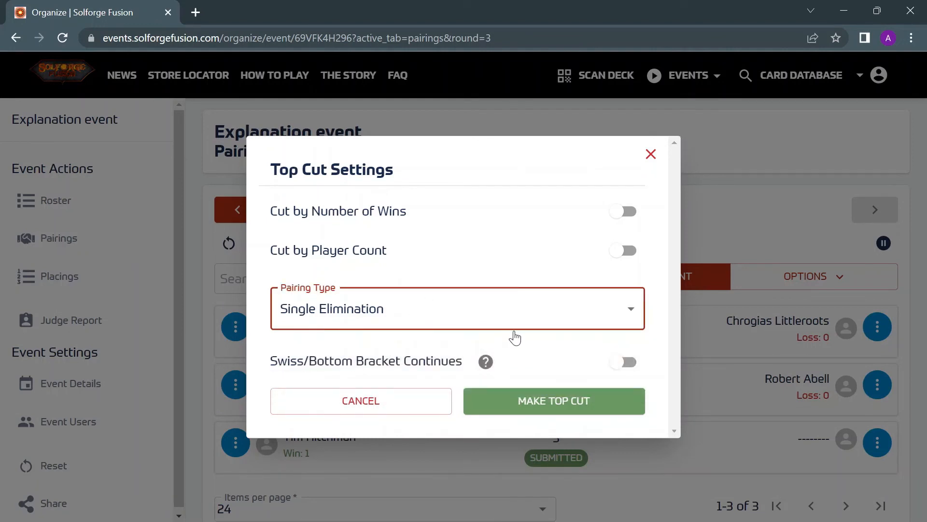
click(619, 213)
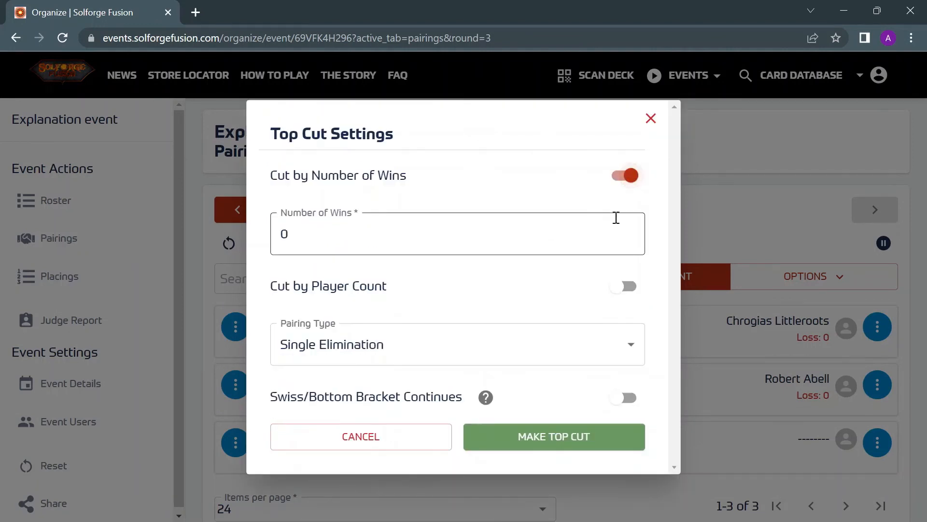
double_click(435, 235)
text(2)
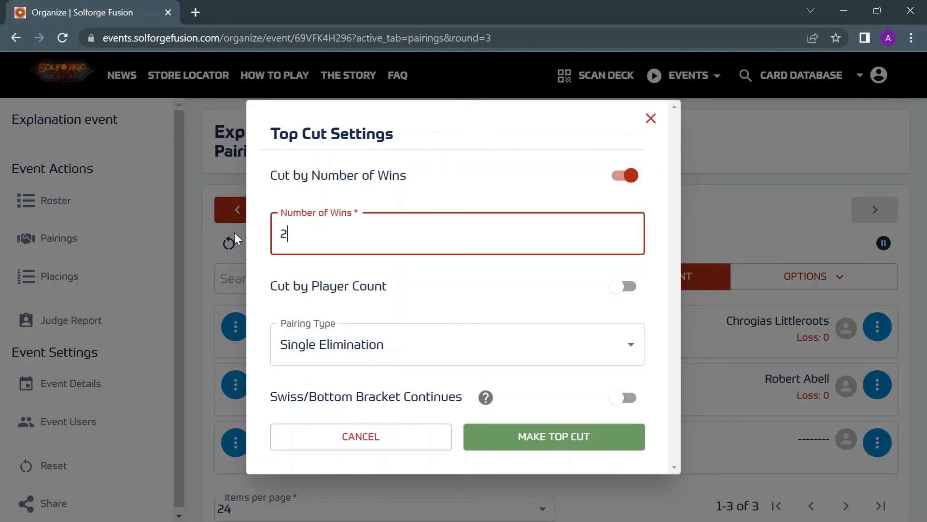
key(BackSpace)
click(632, 175)
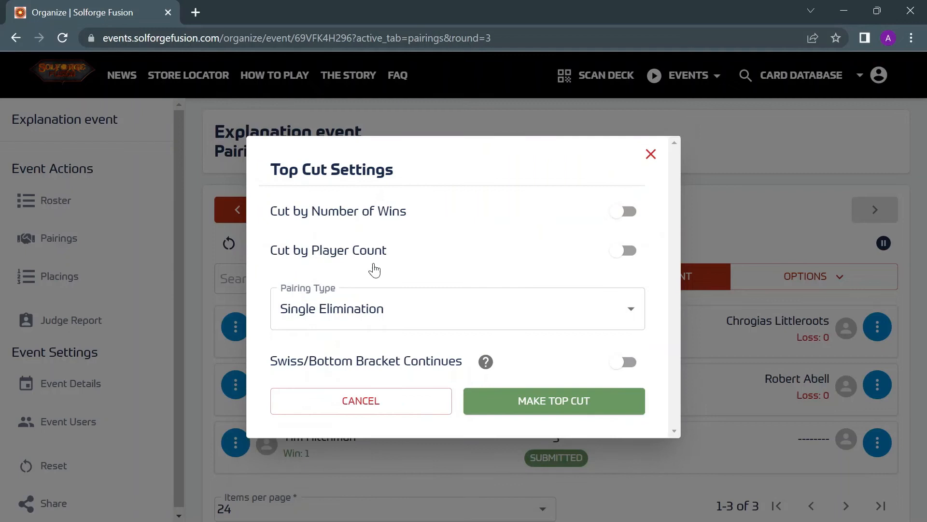
- Try a top cut by player count with 2 players, check the Swiss/Bottom Bracket Continues option, and cancel the cut
click(633, 260)
click(468, 271)
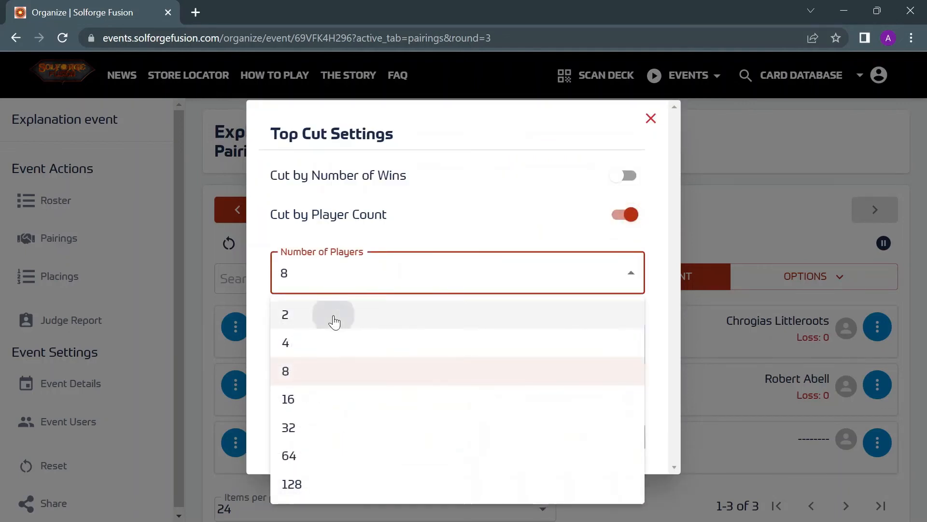
click(331, 316)
click(480, 201)
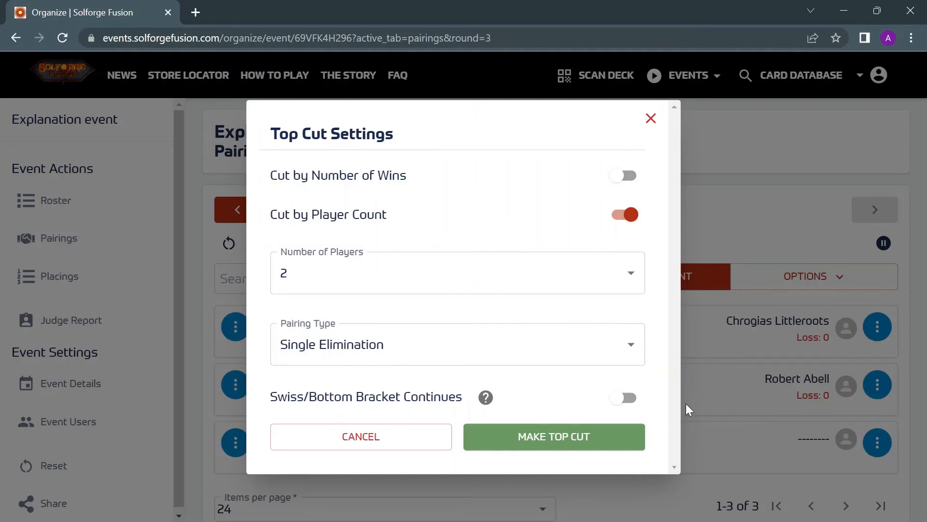
click(632, 407)
click(633, 407)
mouse_move(485, 405)
click(441, 355)
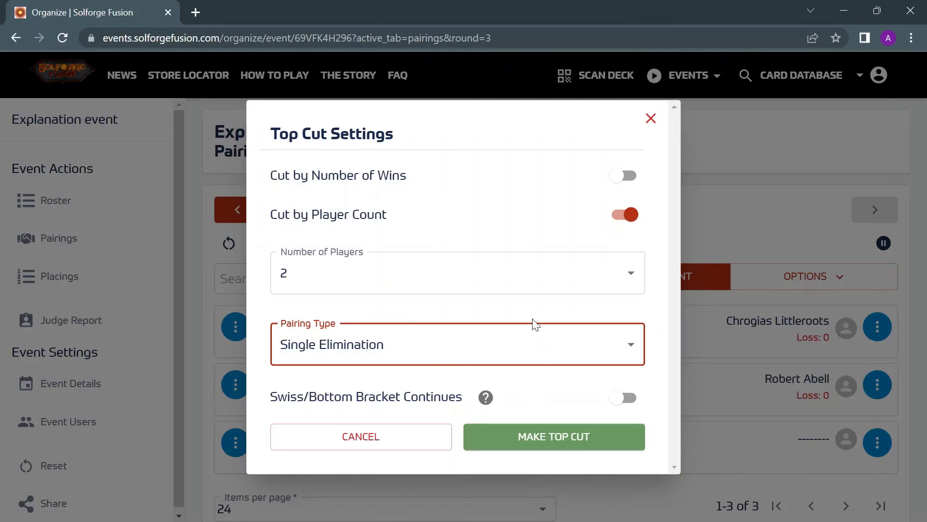
click(369, 441)
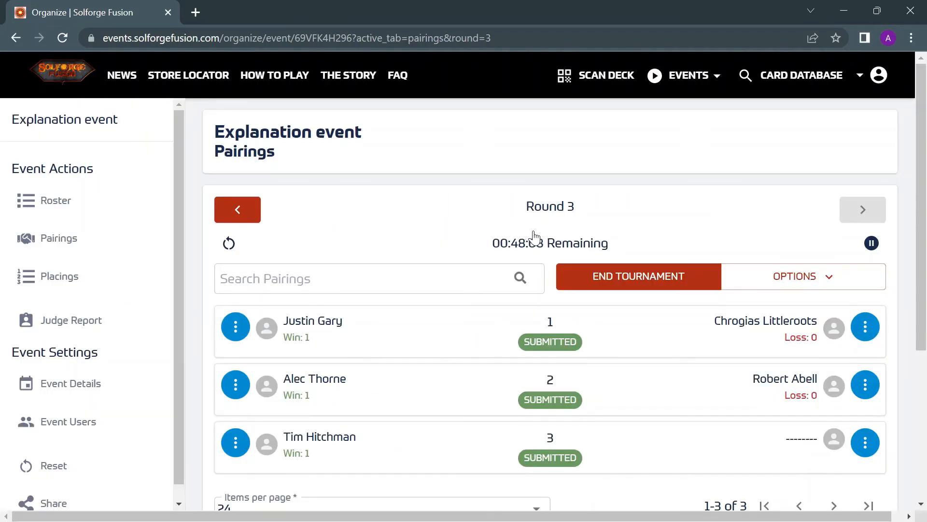
- End the tournament without a top cut and review the final placings of all players
click(607, 269)
click(353, 295)
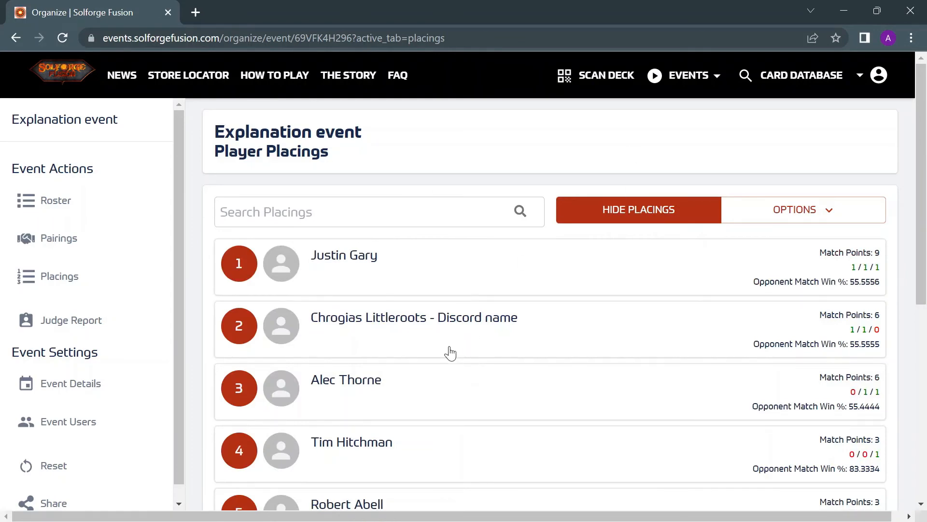
scroll(528, 331, down, 1)
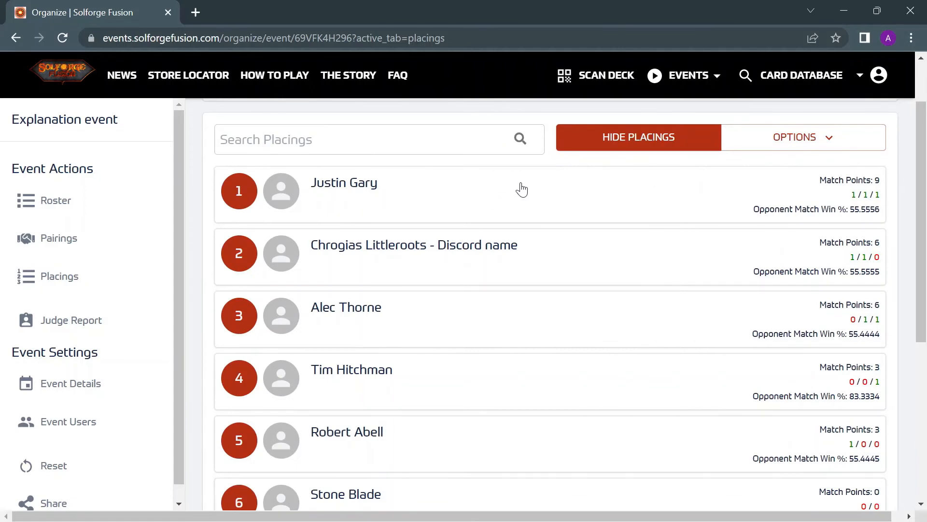
scroll(465, 258, down, 1)
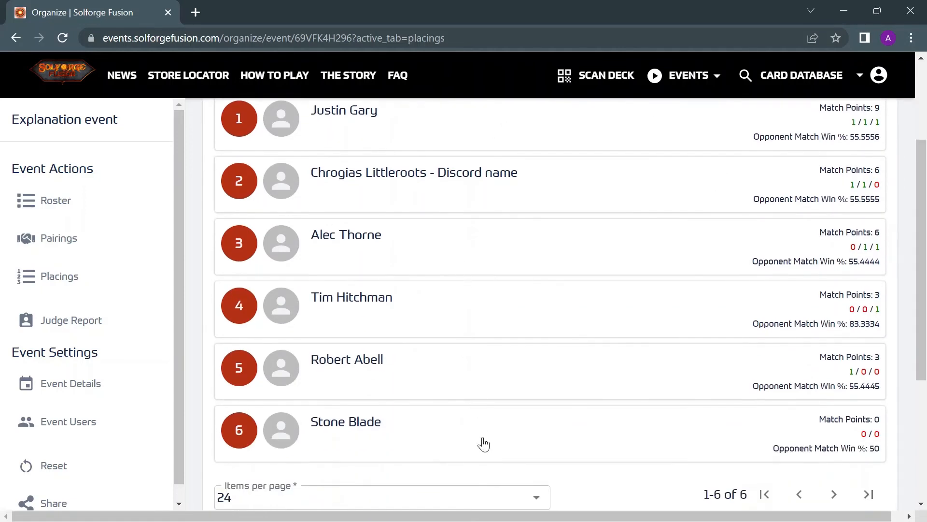
scroll(483, 442, up, 2)
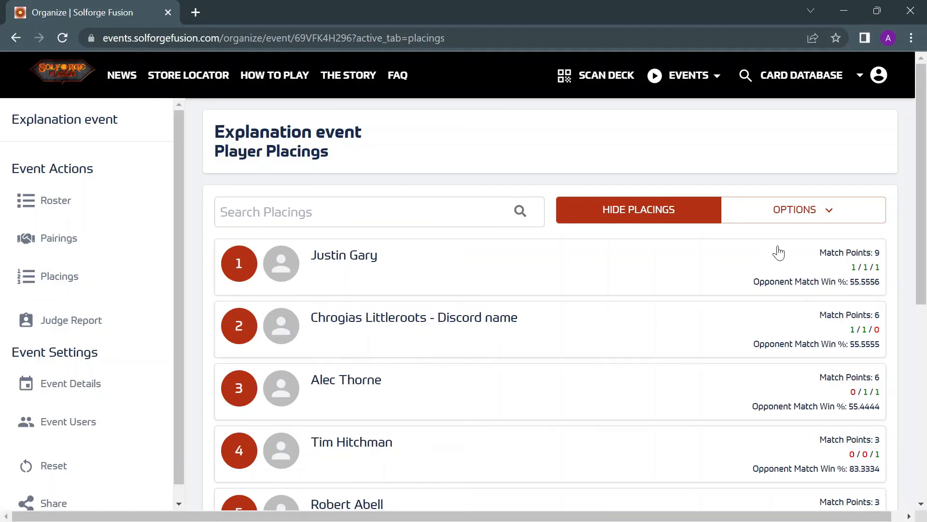
- Try to submit the placings to a circuit, read the message shown, and close it
click(824, 209)
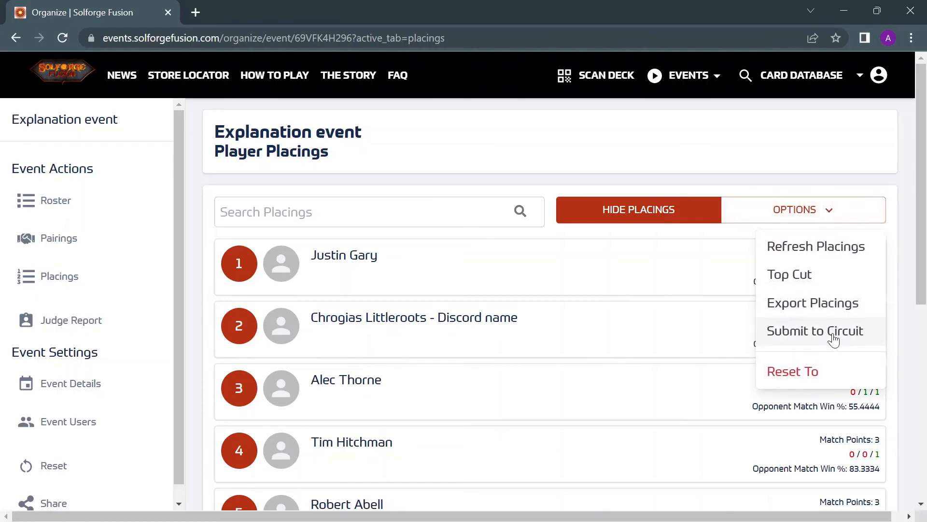
click(809, 338)
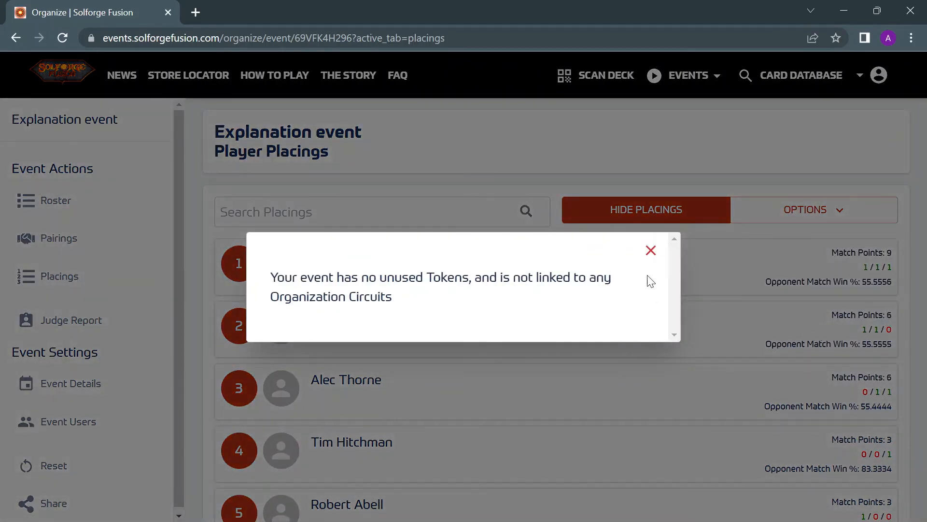
drag(482, 280, 303, 273)
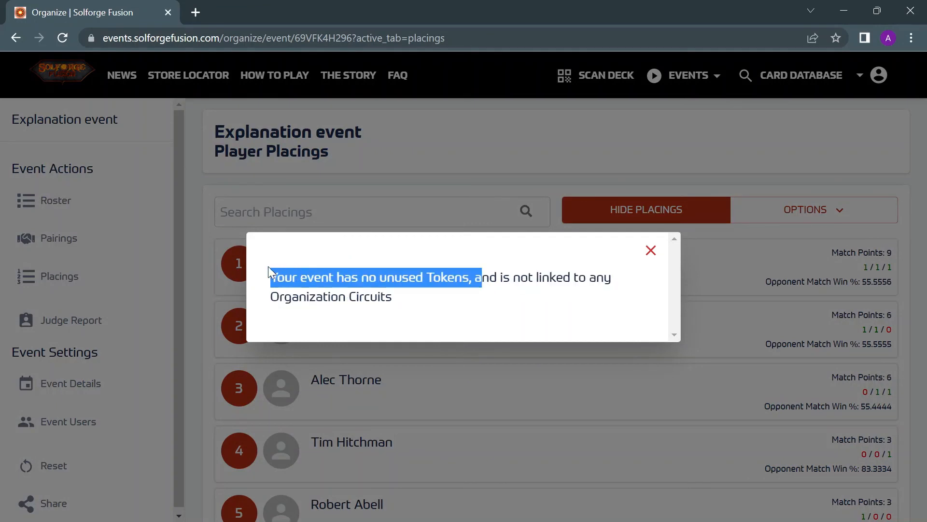
drag(425, 296, 266, 267)
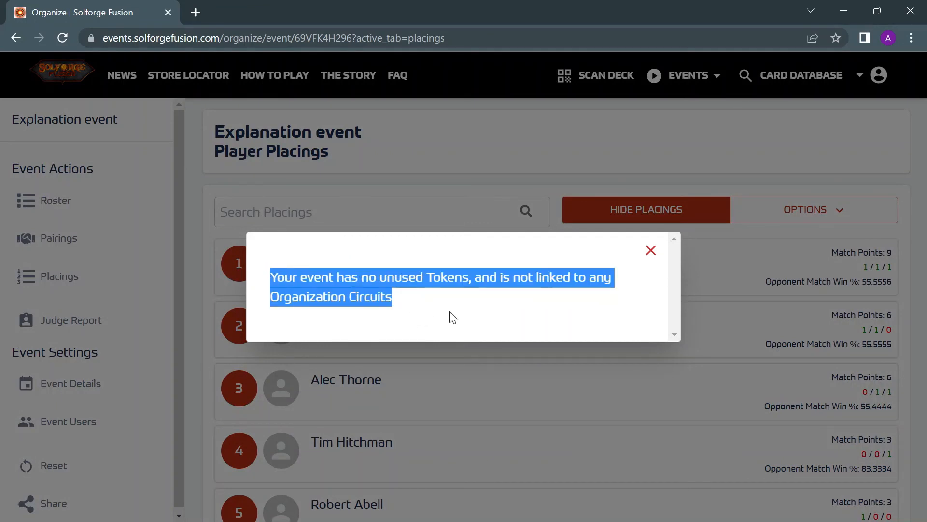
click(437, 295)
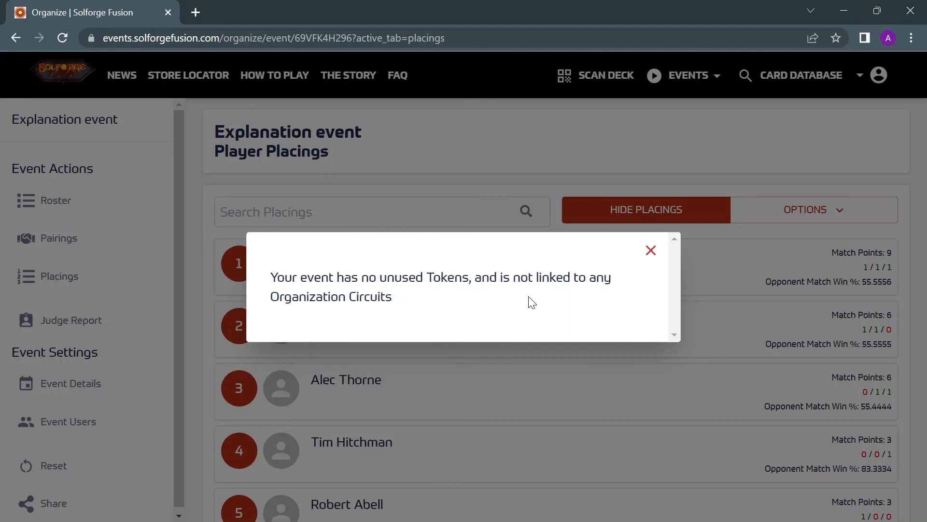
click(650, 250)
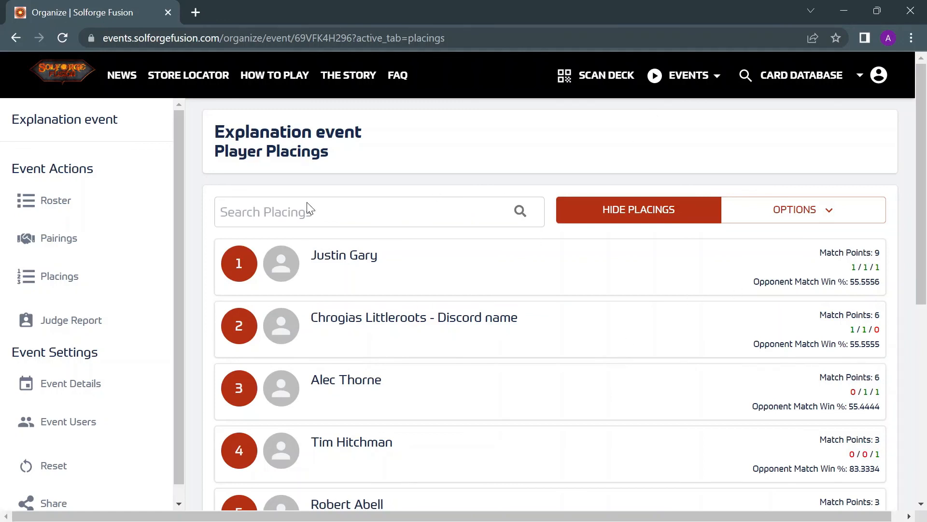
- Check the second-listed roster player's fused deck status and the extra options in their player details without choosing any
click(50, 201)
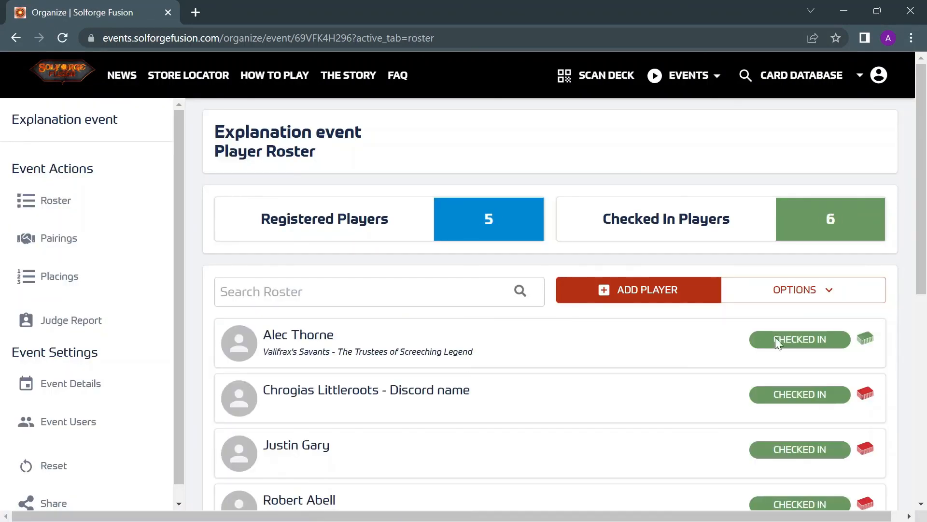
scroll(868, 398, down, 2)
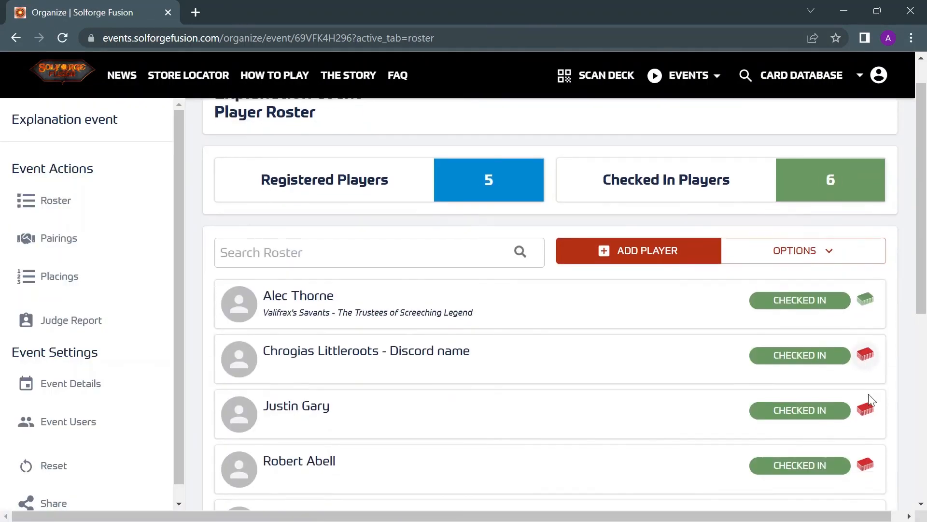
click(864, 322)
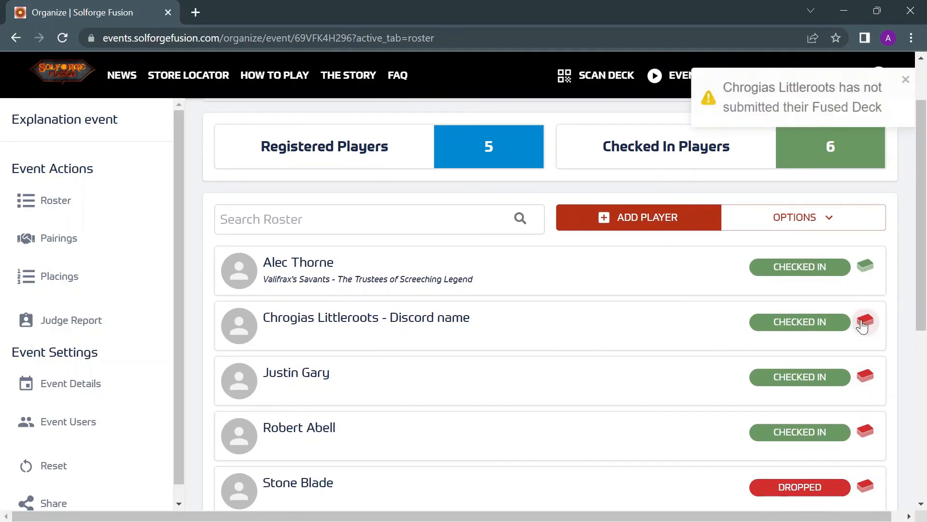
click(607, 327)
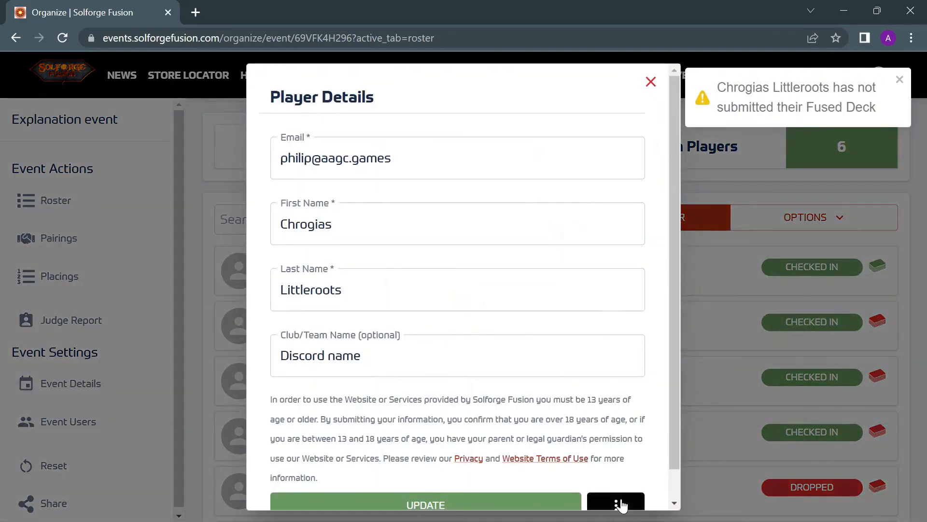
click(619, 501)
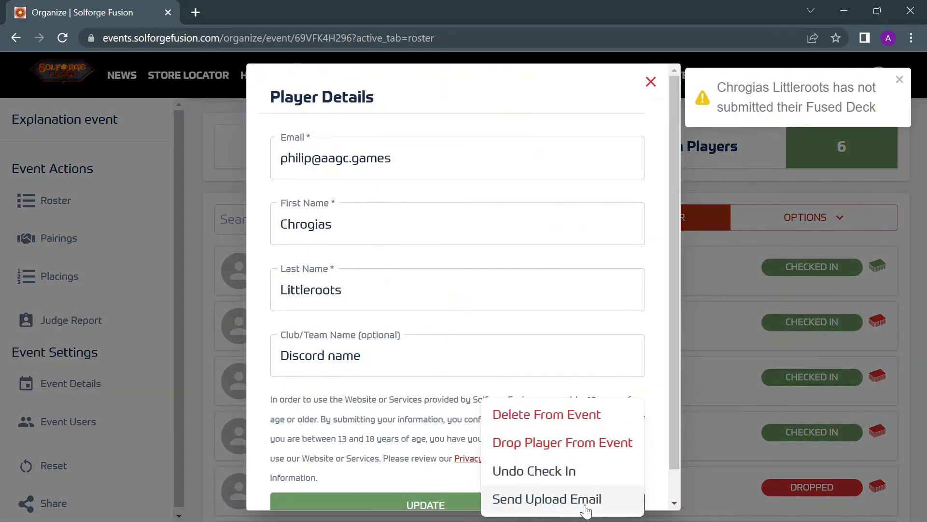
click(522, 315)
click(647, 72)
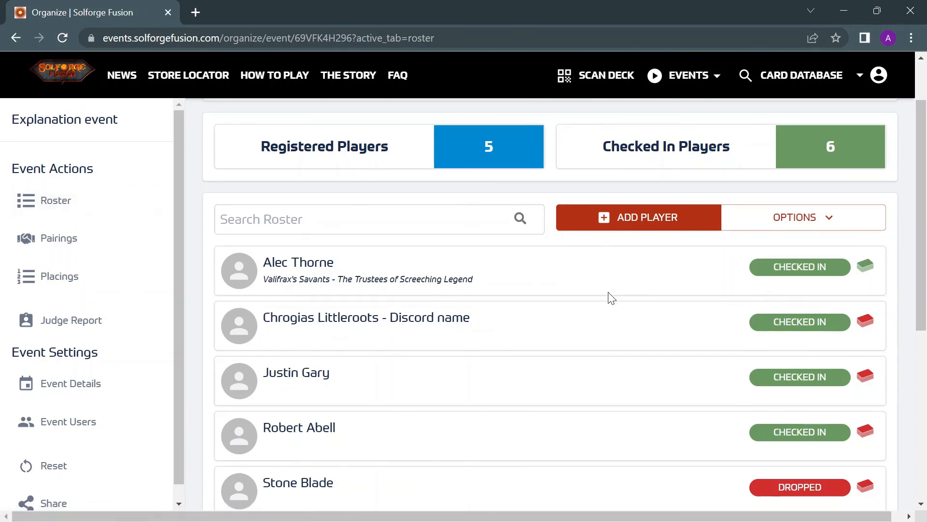
scroll(611, 298, up, 2)
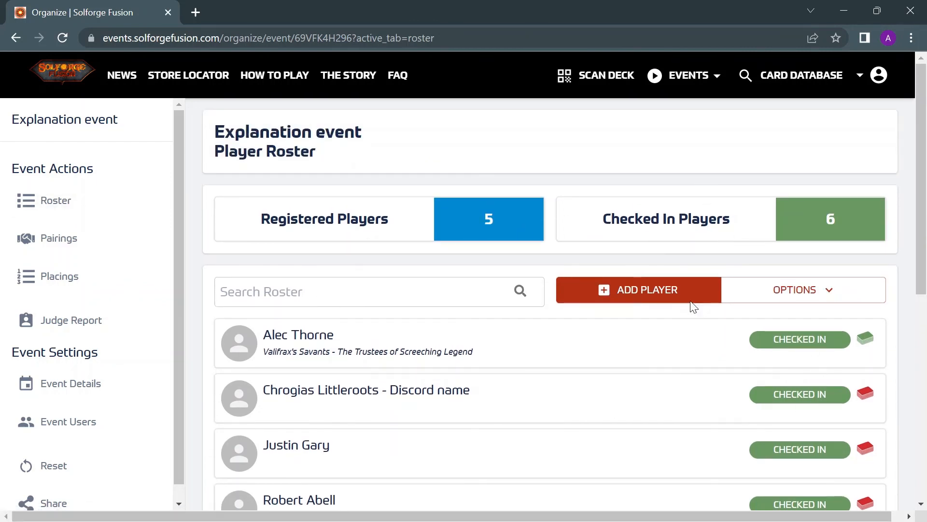